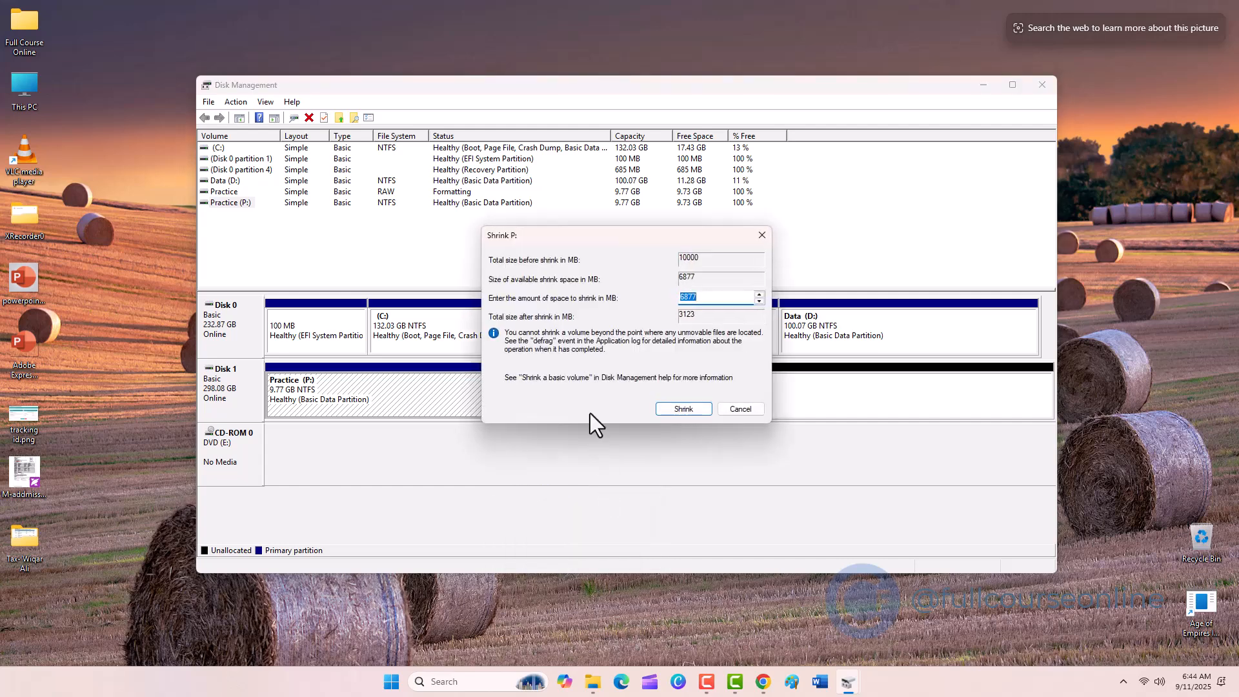
Set the amount of space to shrink from the Practice (P:) volume to 3000 MB.
type("3000")
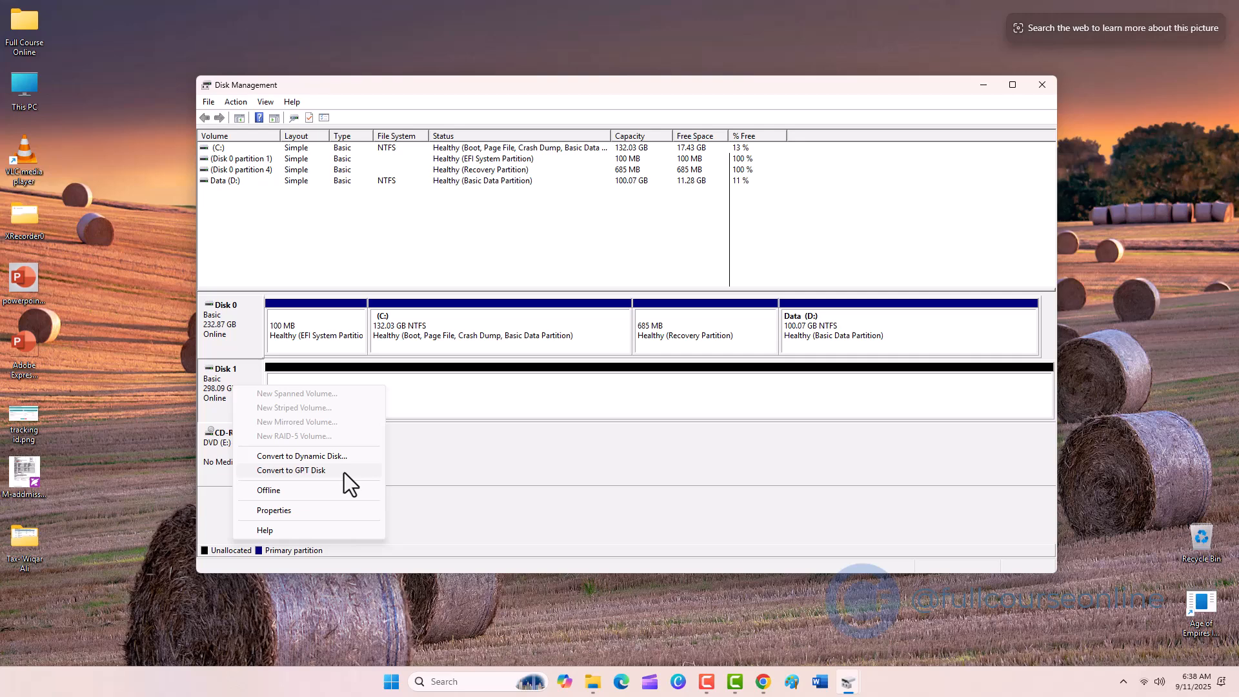
Convert Disk 1 to GPT.
left_click(343, 472)
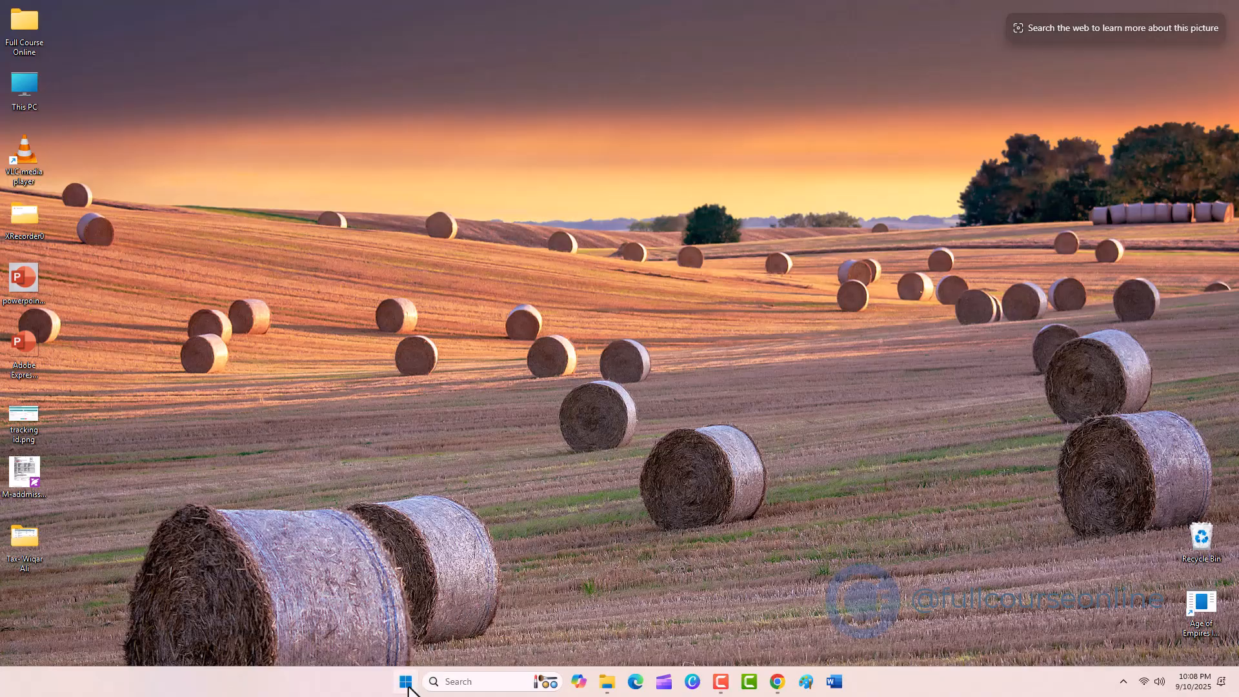
Open Disk Management, searching for "disk mana" and choosing Create and format hard disk partitions.
right_click(406, 682)
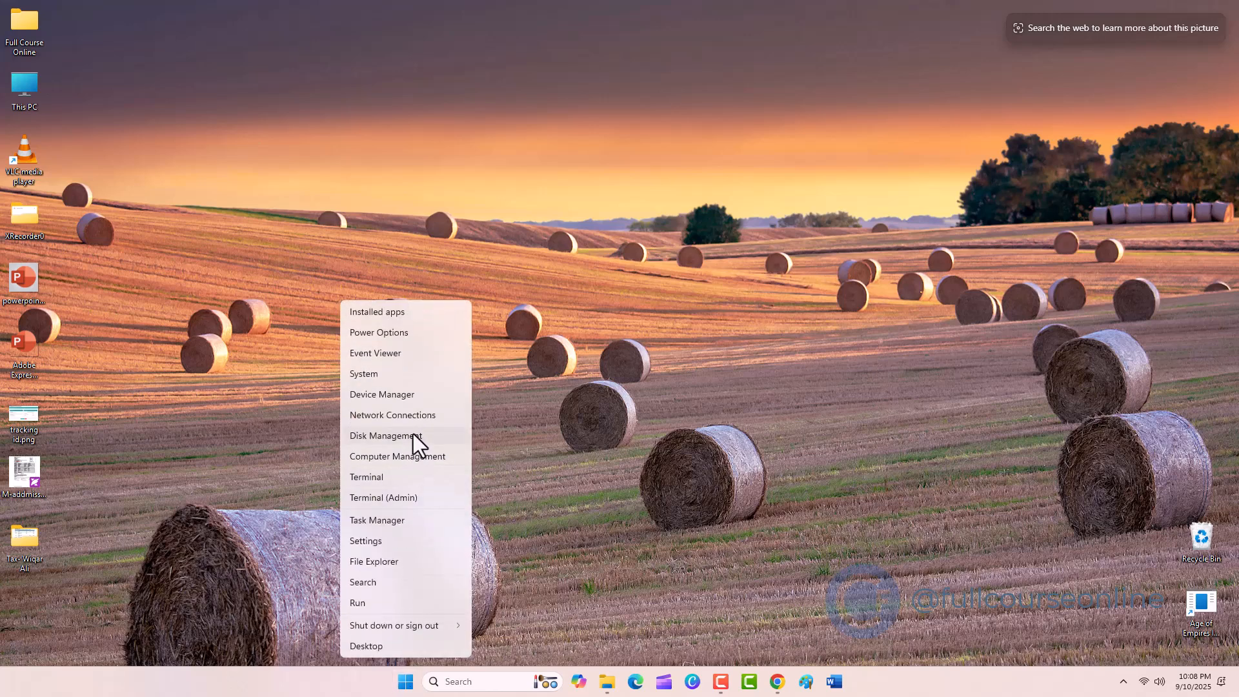
left_click(437, 438)
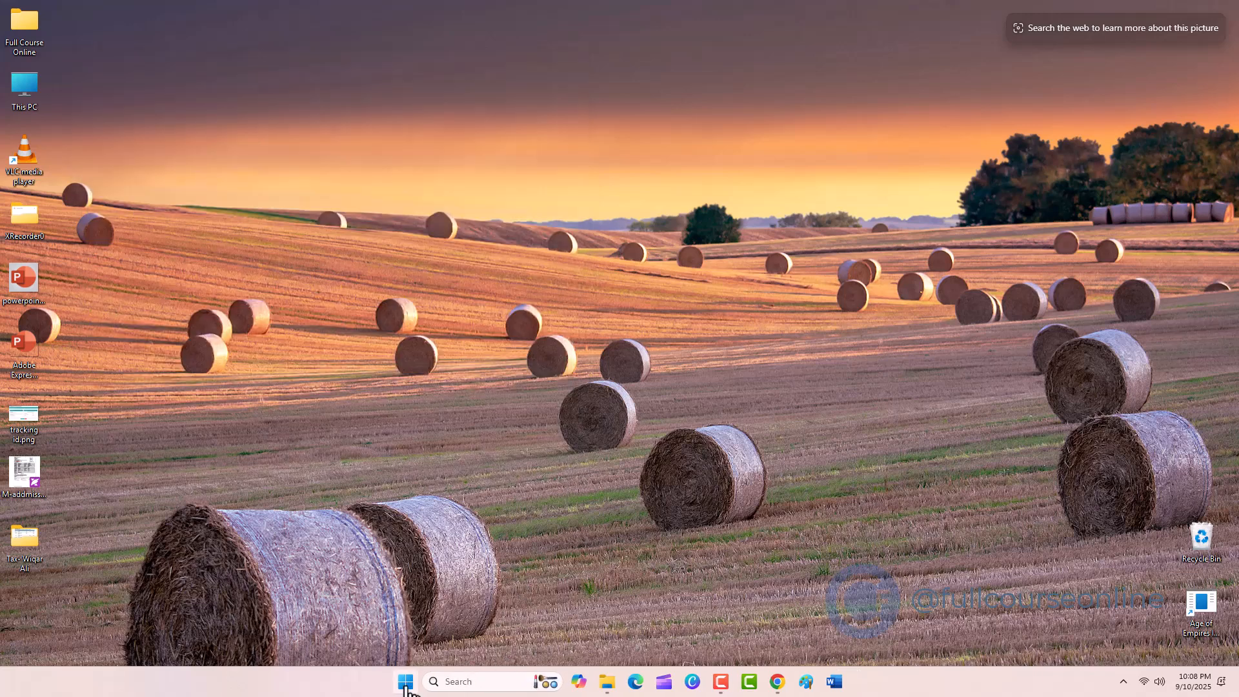
left_click(408, 679)
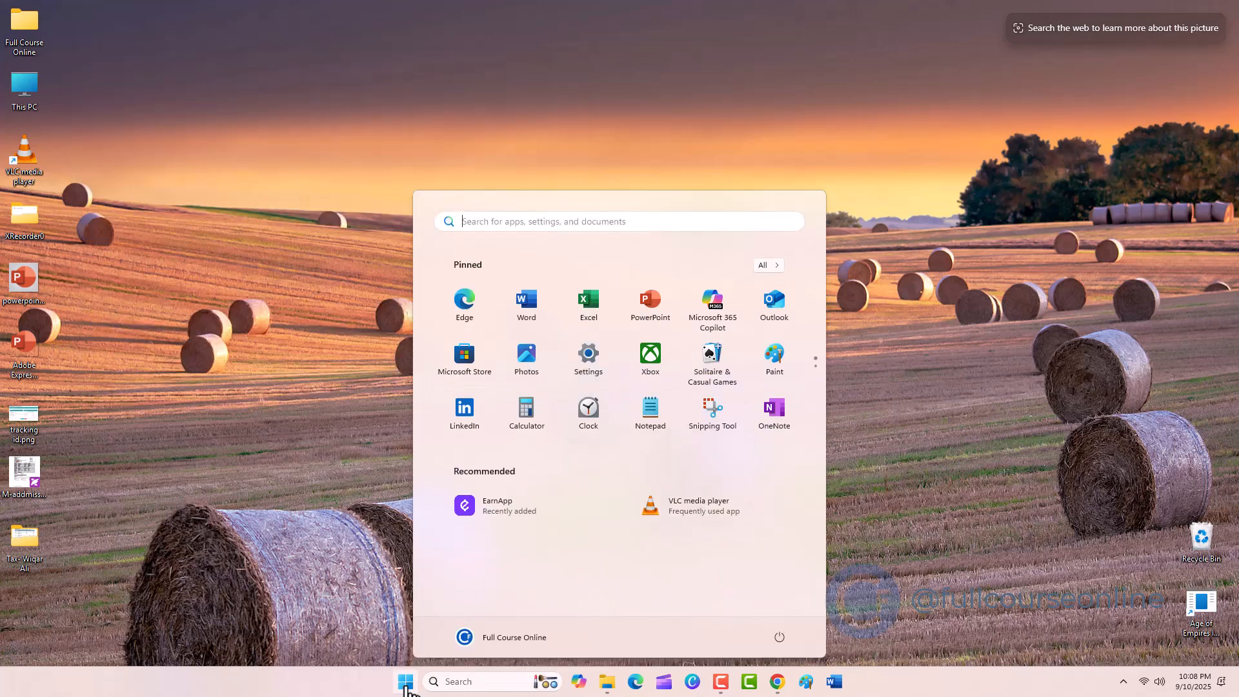
left_click(536, 221)
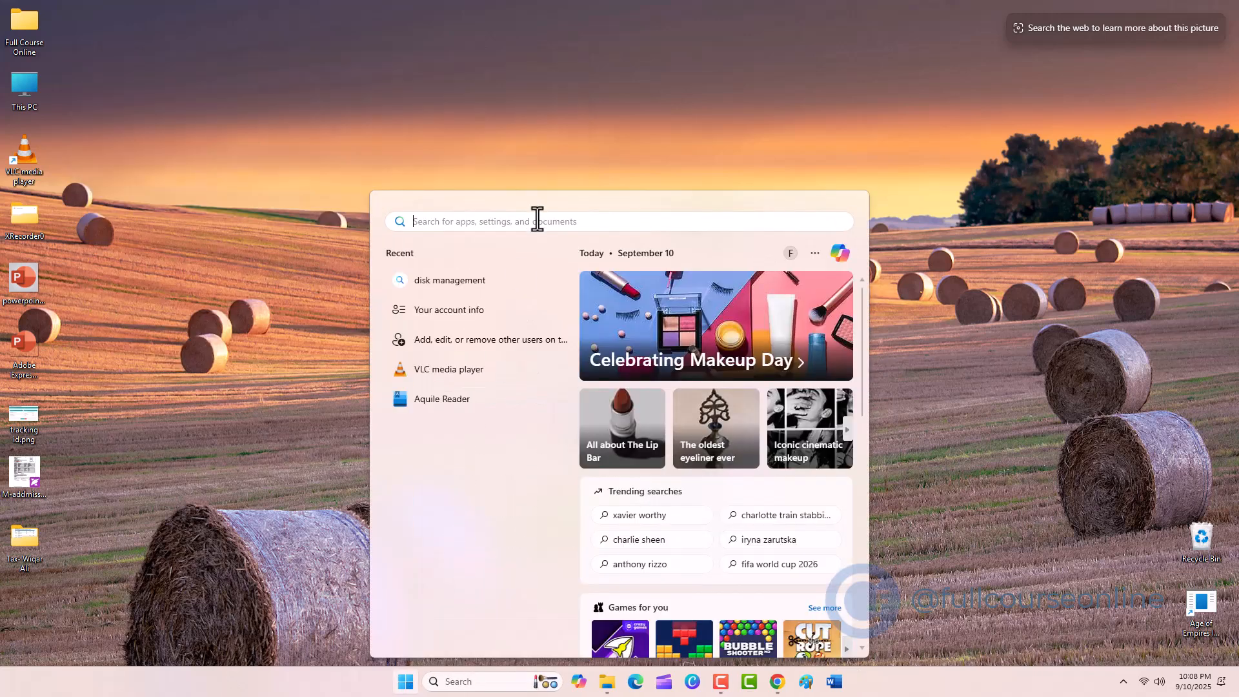
type("disk mana")
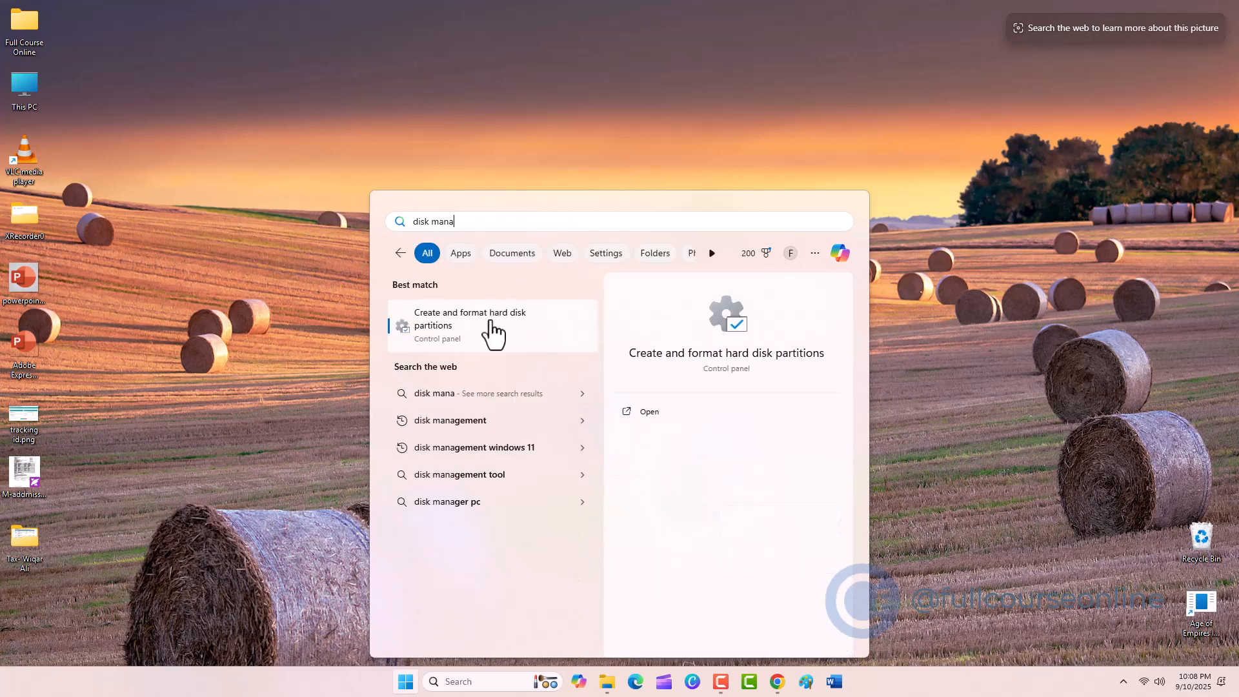
left_click(546, 332)
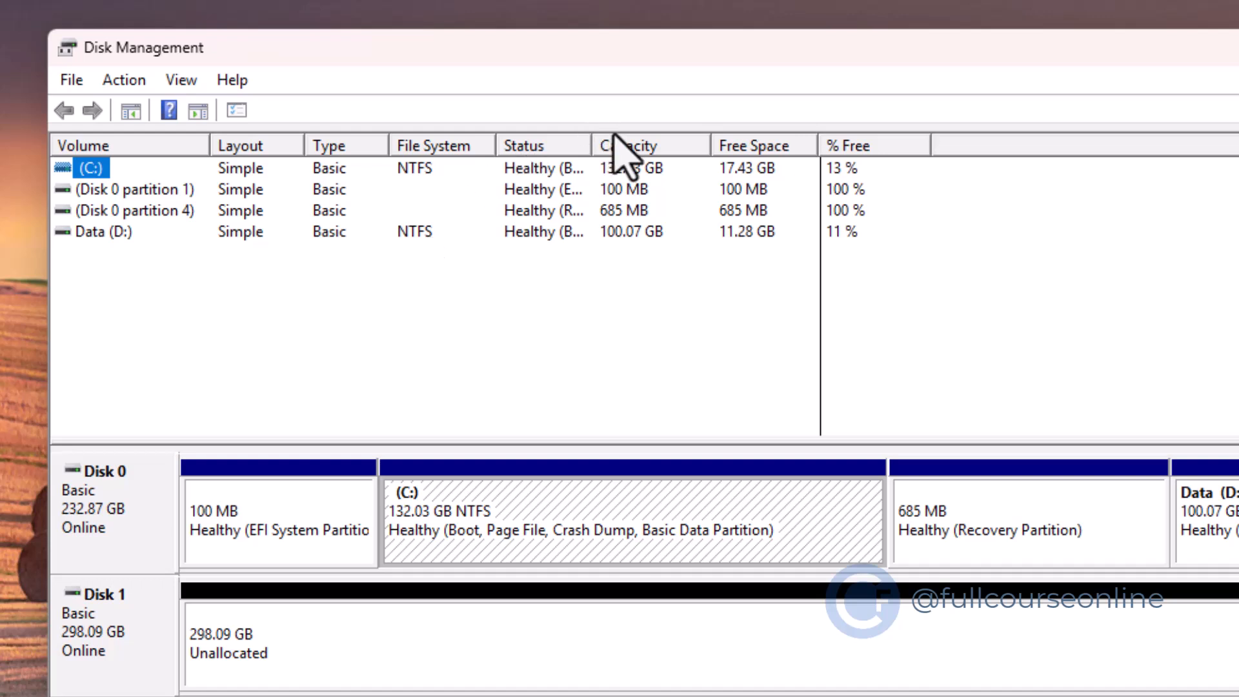
Widen the Status column of the volume list and select the unallocated space on Disk 1.
left_click_drag(590, 143, 846, 143)
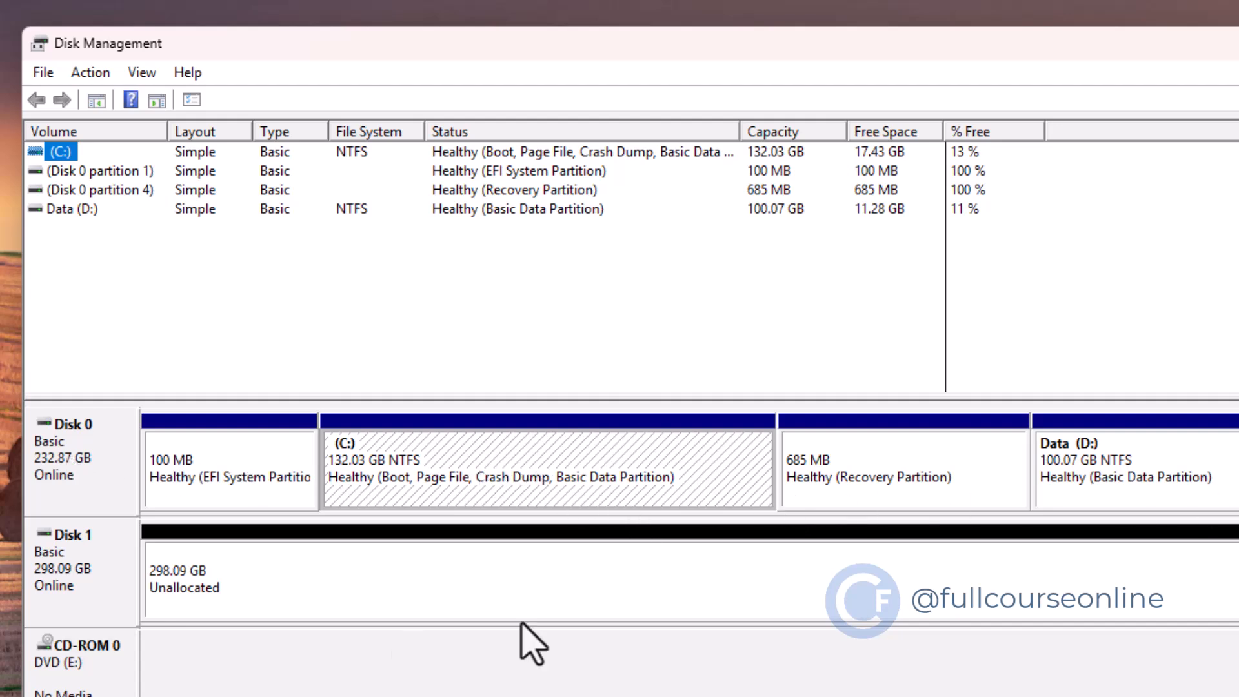
left_click(109, 608)
left_click(453, 601)
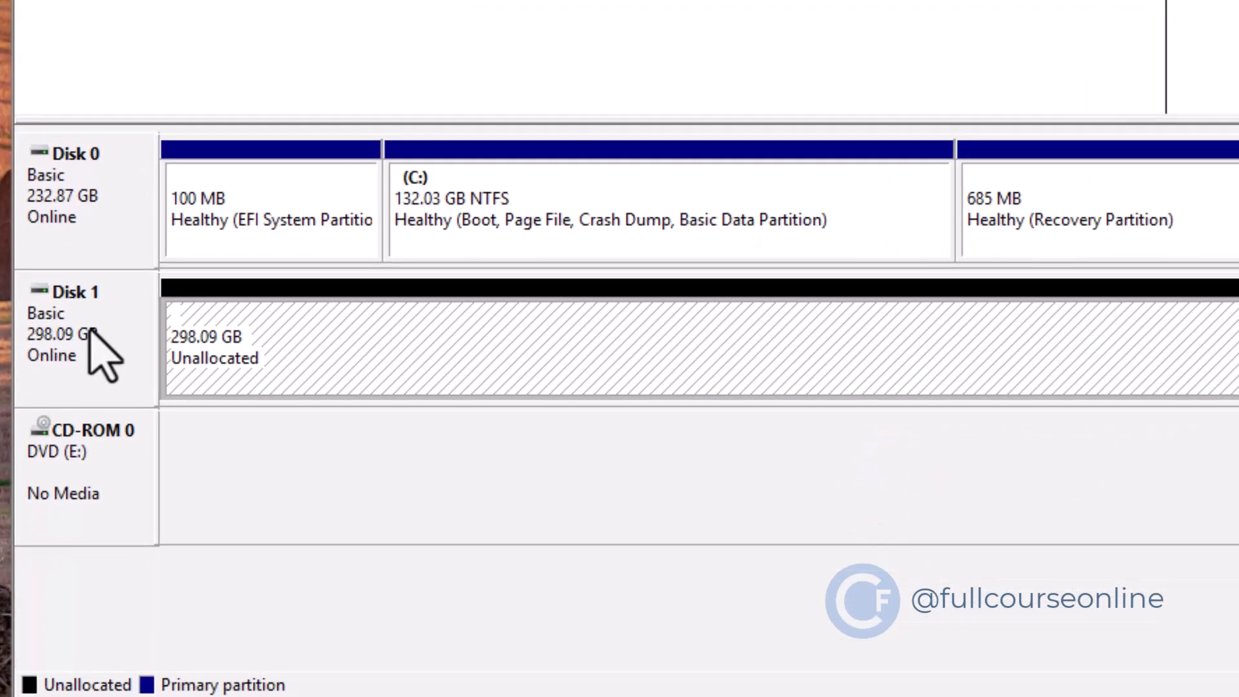
Convert Disk 1 to a GPT disk and check its conversion options.
right_click(90, 333)
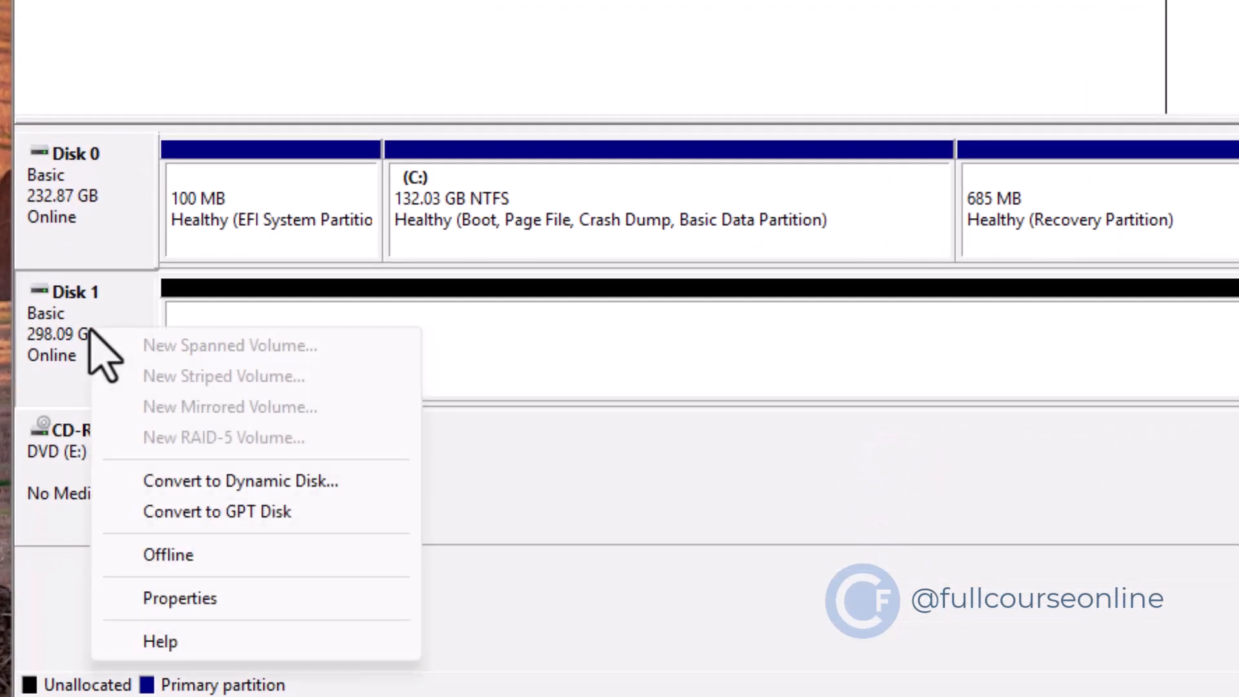
left_click(331, 516)
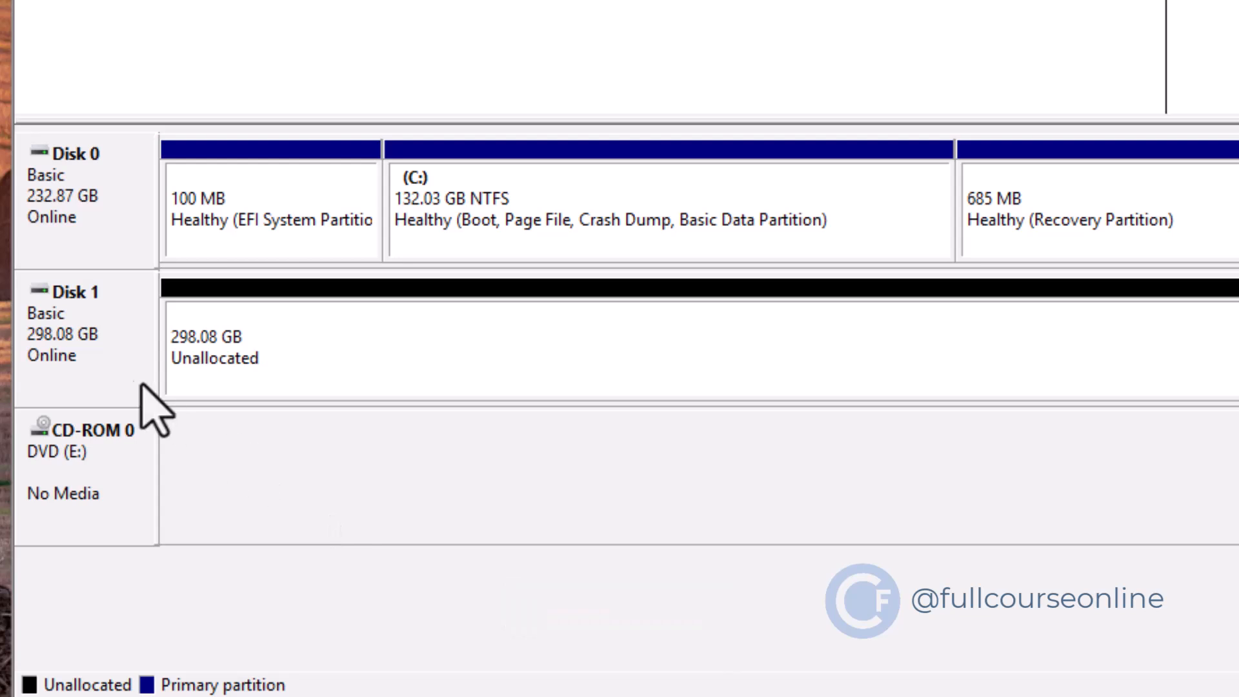
right_click(84, 338)
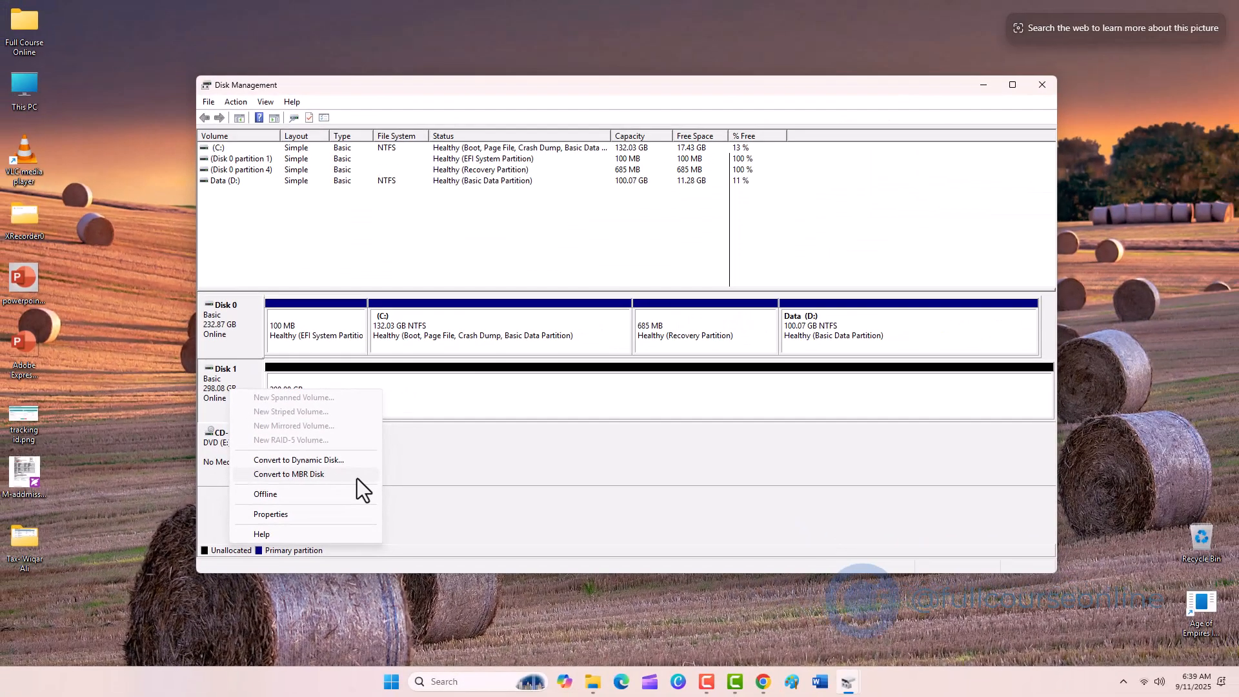
left_click(435, 473)
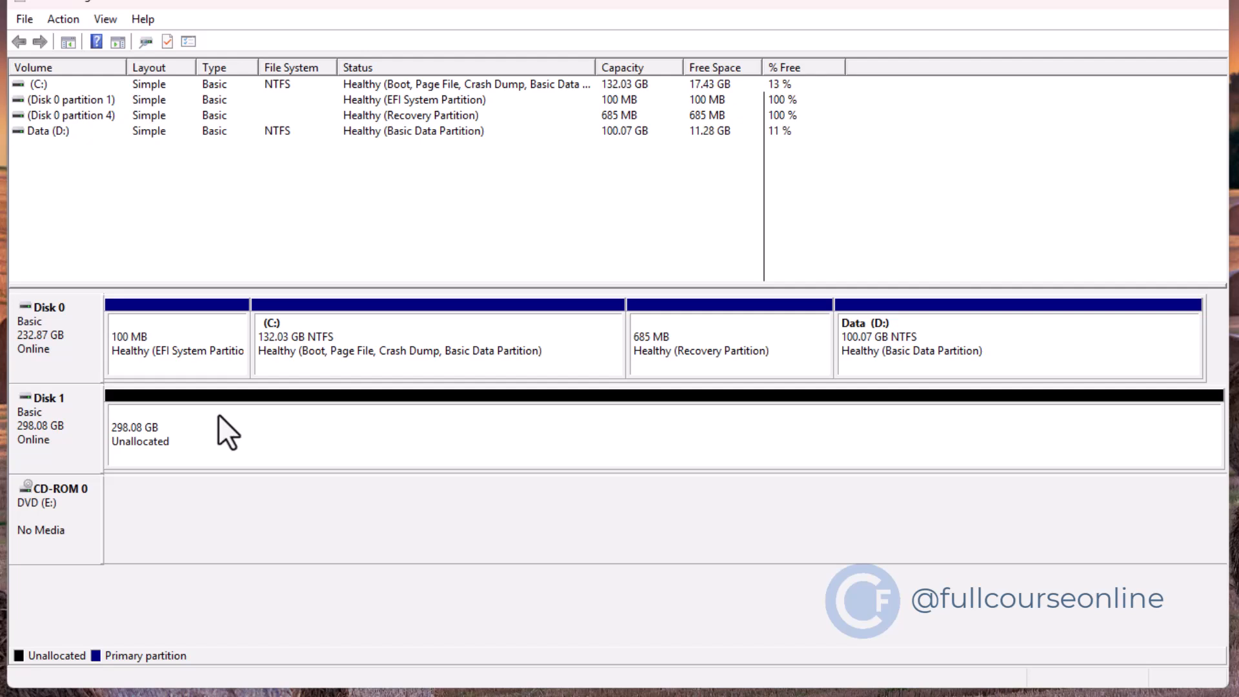
Start a new simple volume in the unallocated space of Disk 1 with a size of 10000 MB.
right_click(219, 416)
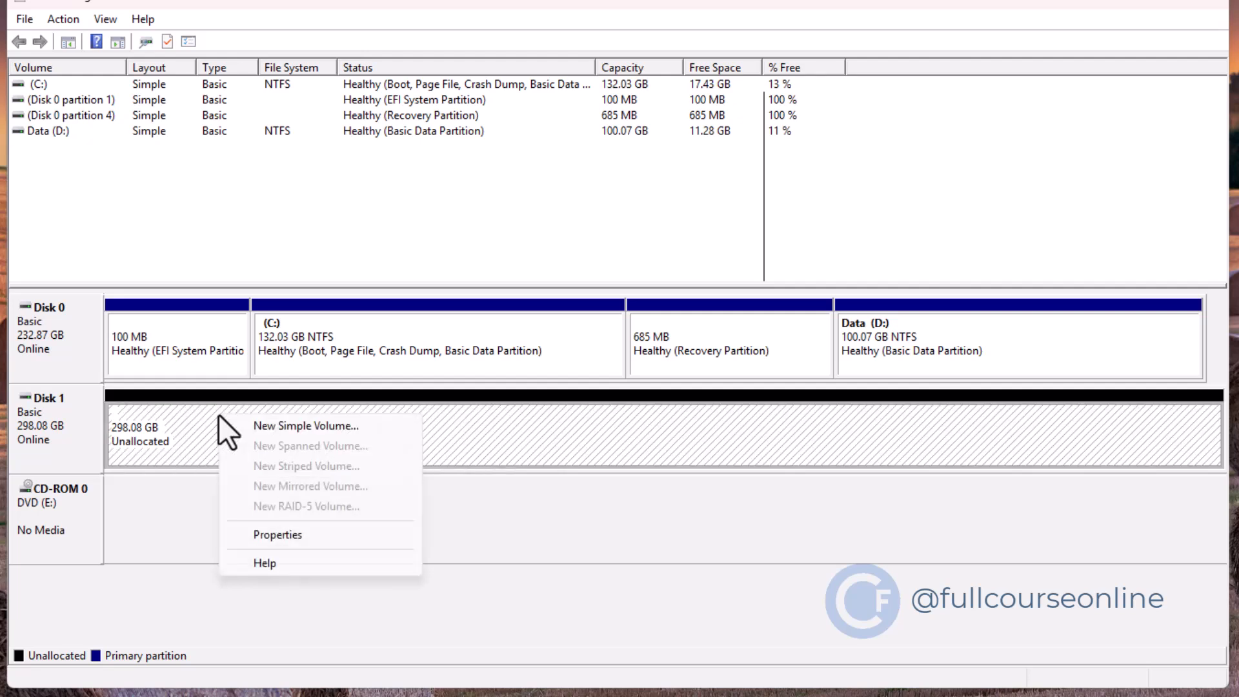
left_click(393, 431)
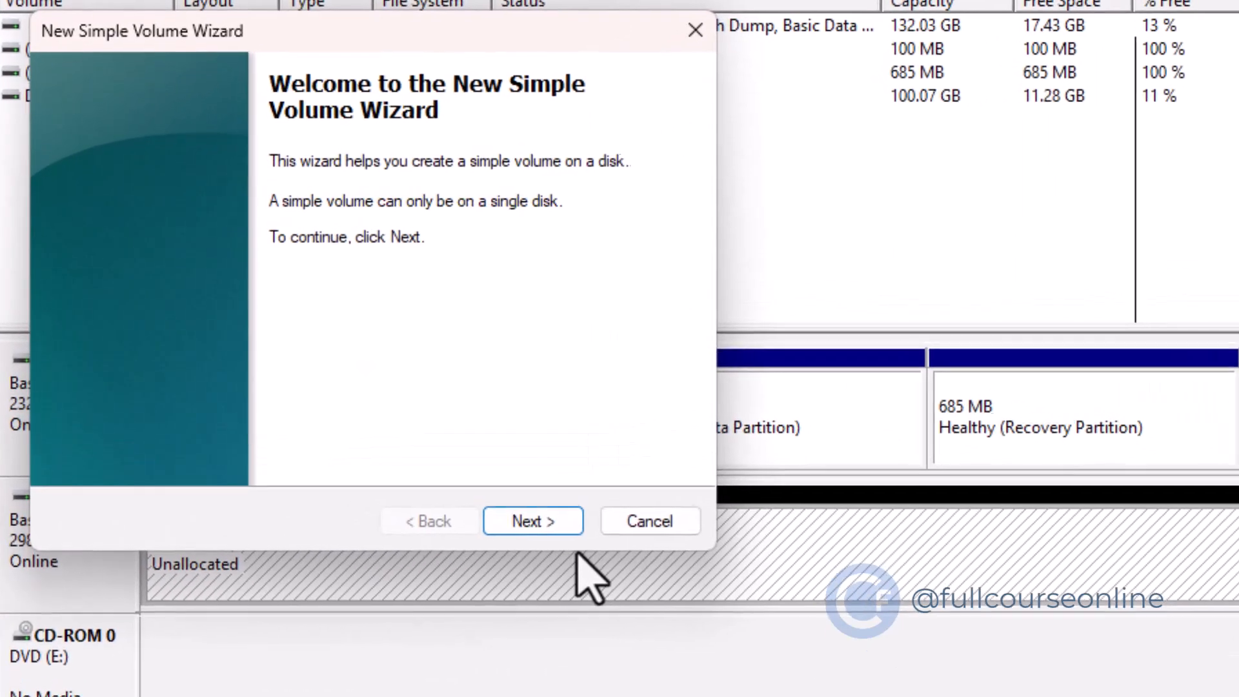
left_click(555, 536)
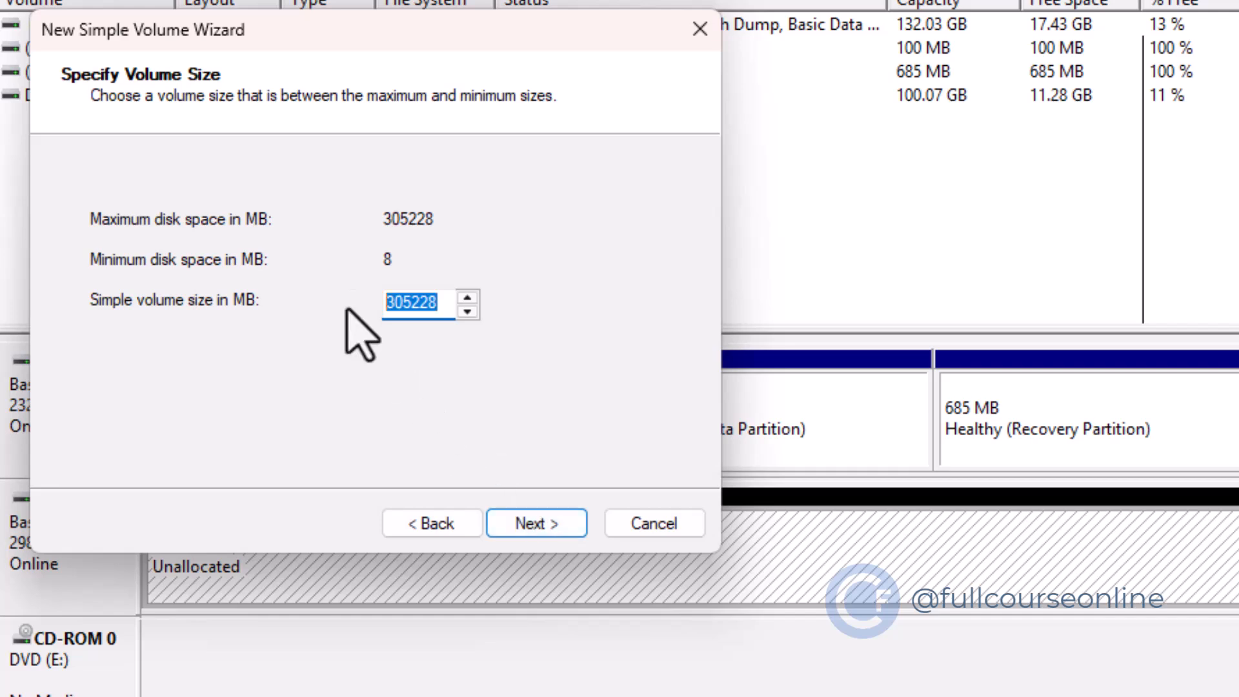
type("10000")
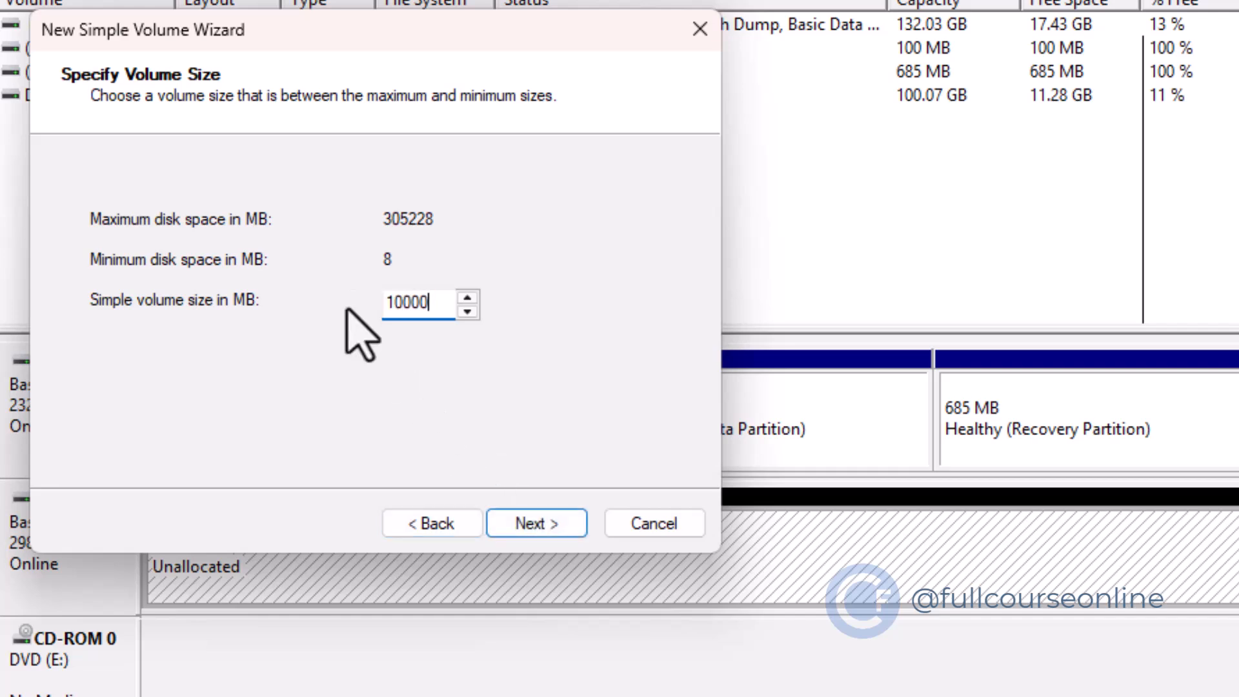
left_click(548, 541)
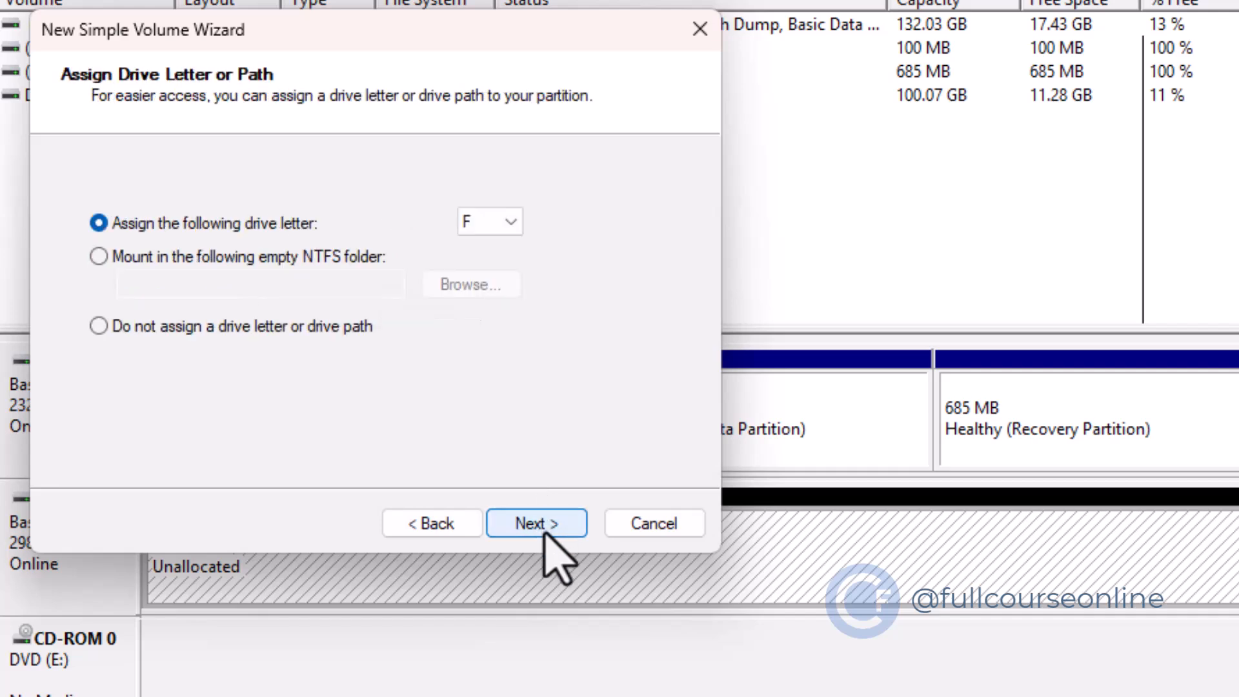
Assign drive letter I to the new volume.
left_click(511, 222)
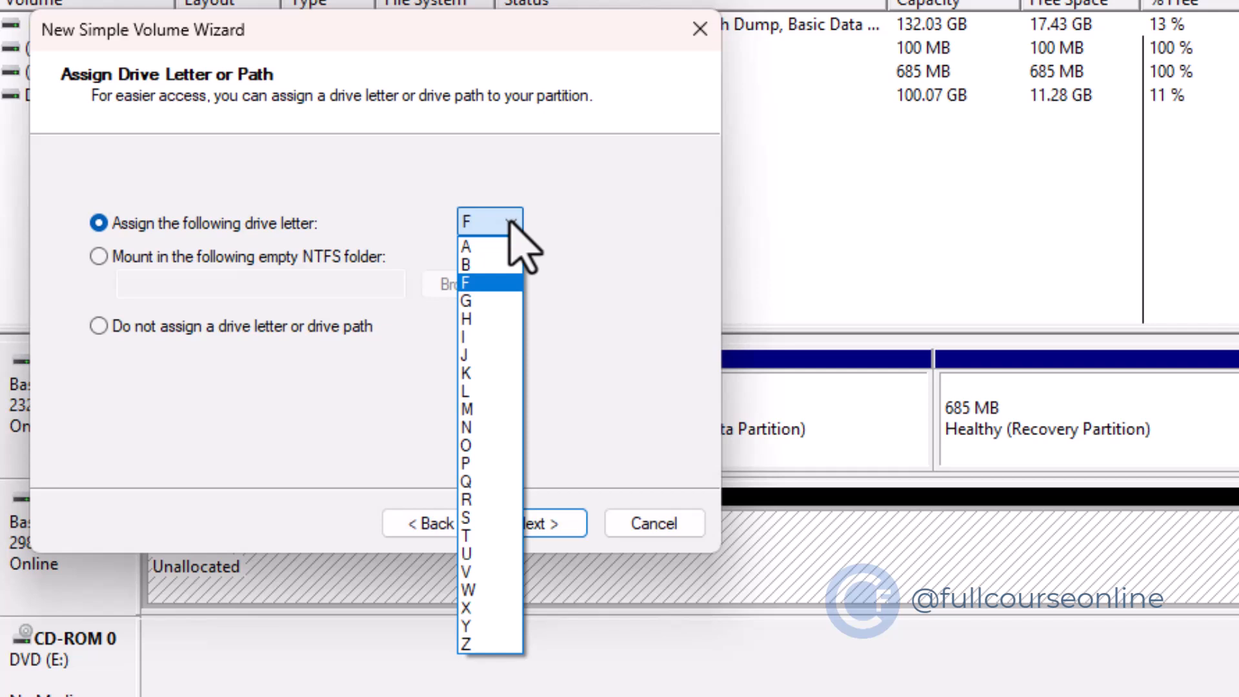
left_click(512, 334)
key("Return")
Create the volume as NTFS with default allocation unit size, label Practice and quick format, and minimize its File Explorer window.
left_click(520, 285)
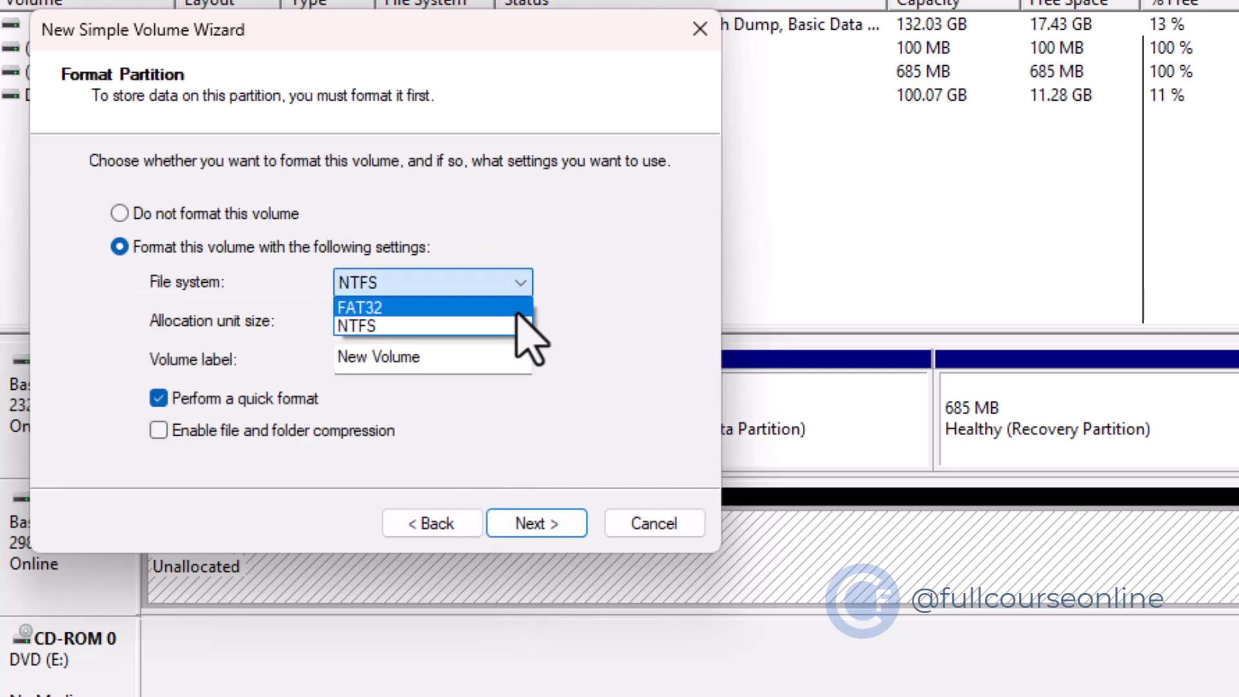
left_click(521, 327)
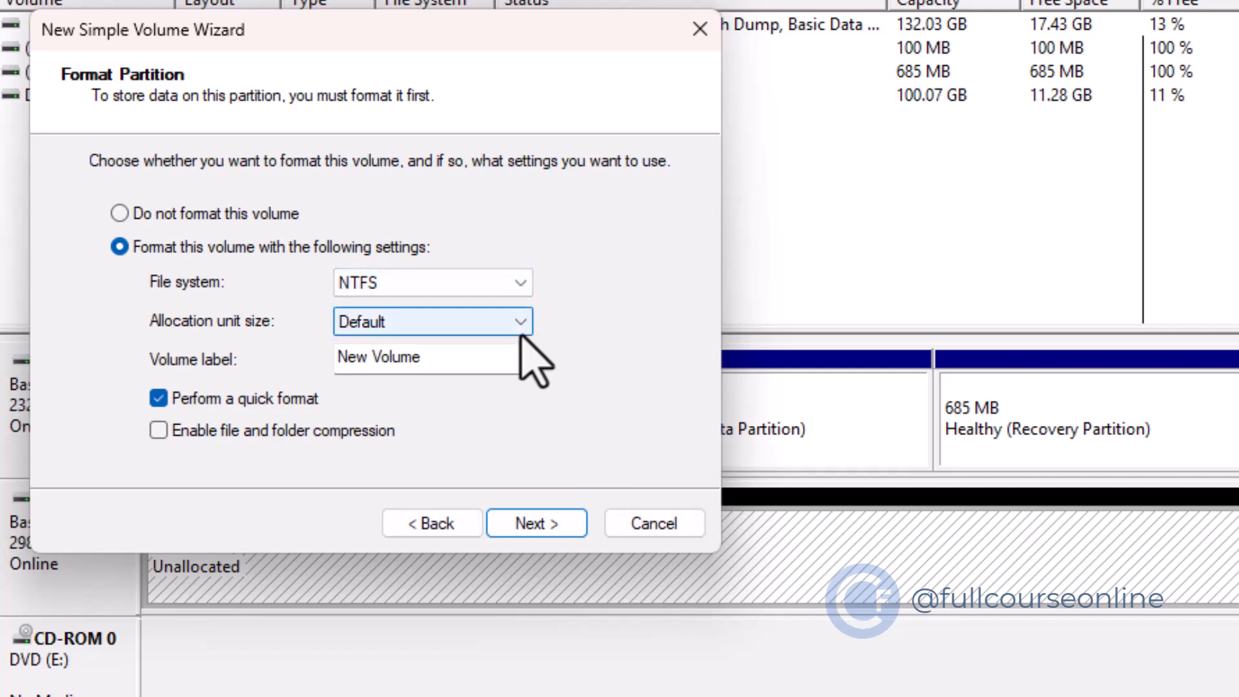
left_click(478, 358)
left_click_drag(478, 354, 318, 340)
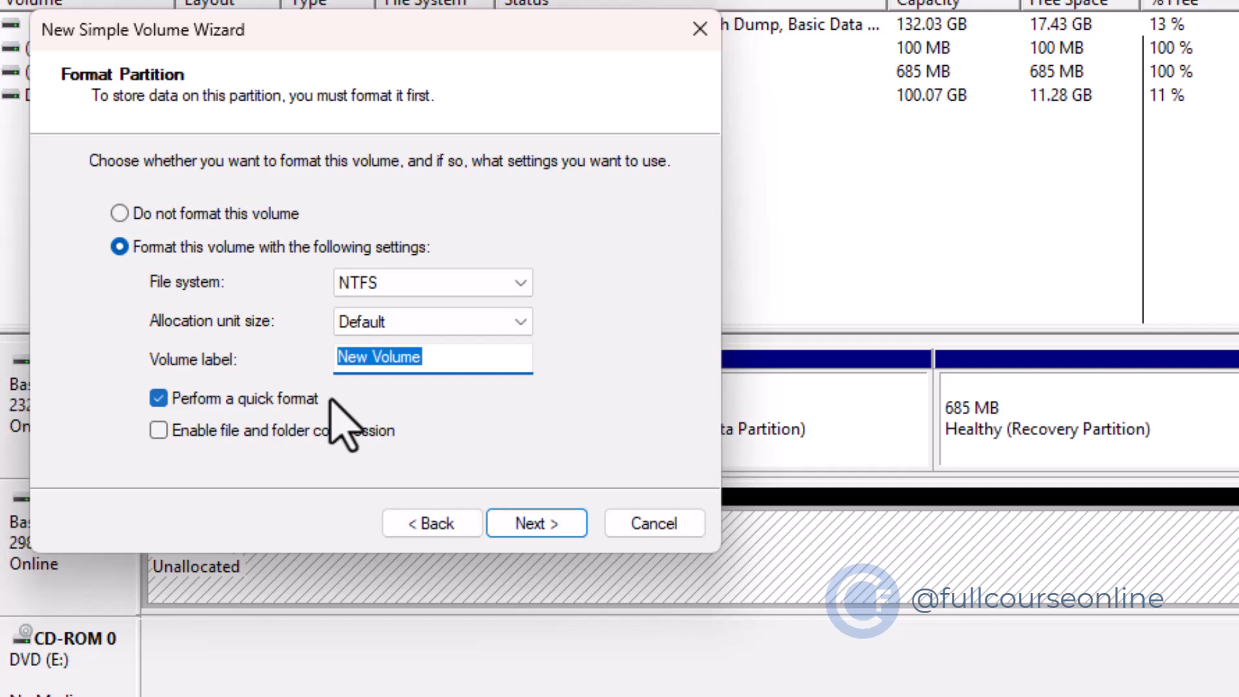
type("Practice")
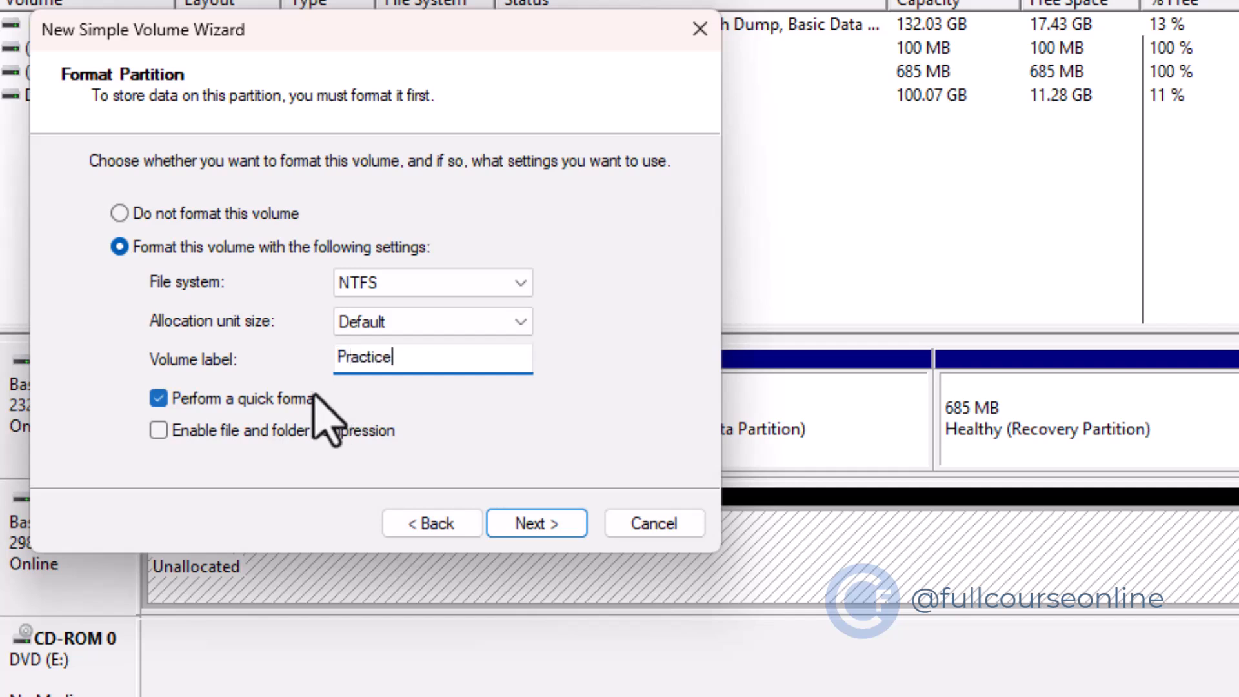
left_click(166, 404)
left_click(166, 404)
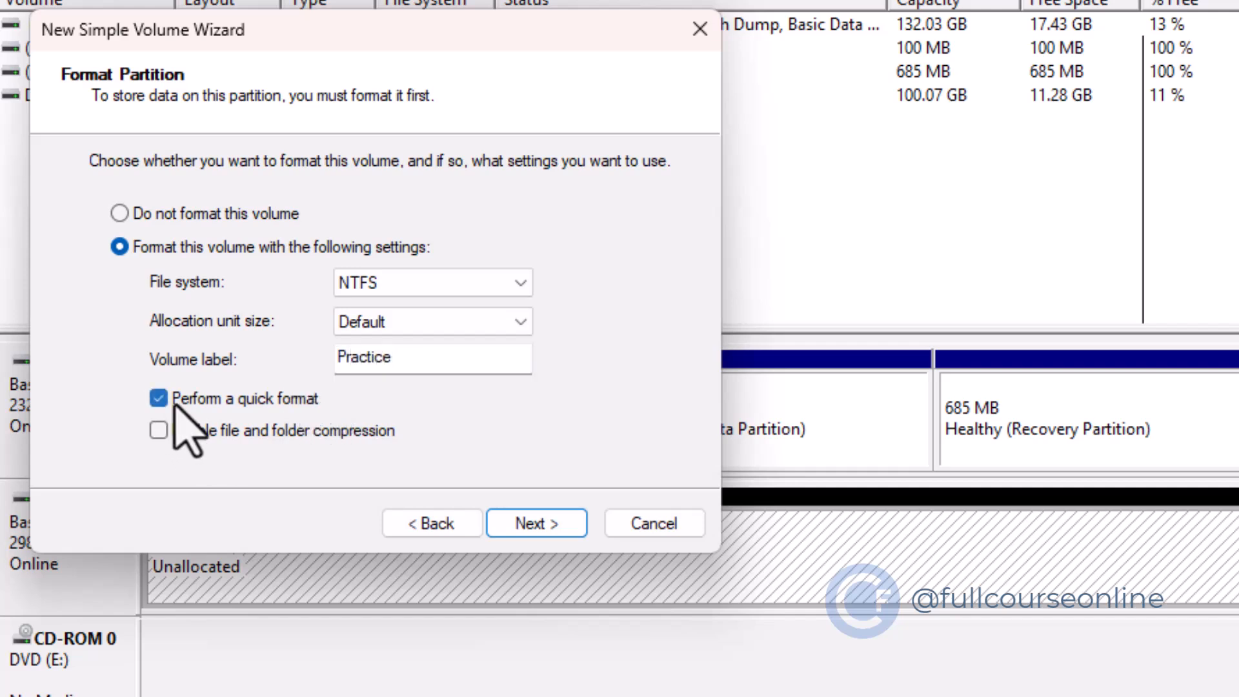
left_click(525, 521)
left_click(525, 522)
left_click(525, 521)
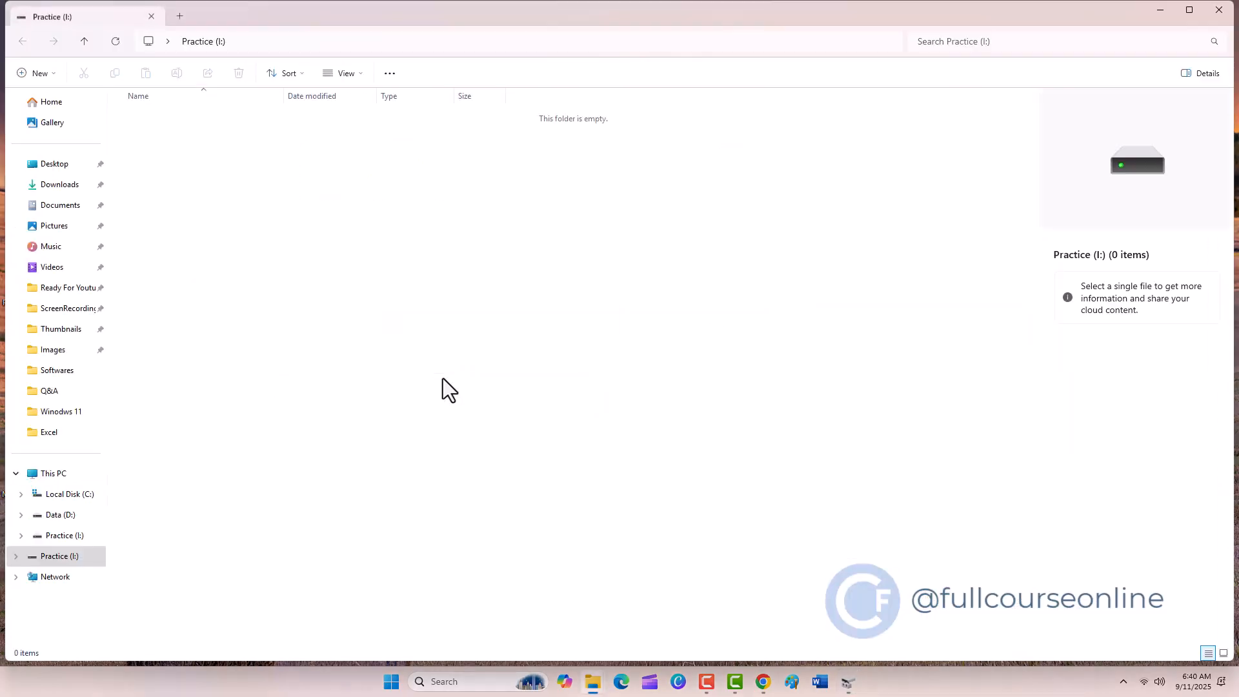
left_click(1160, 10)
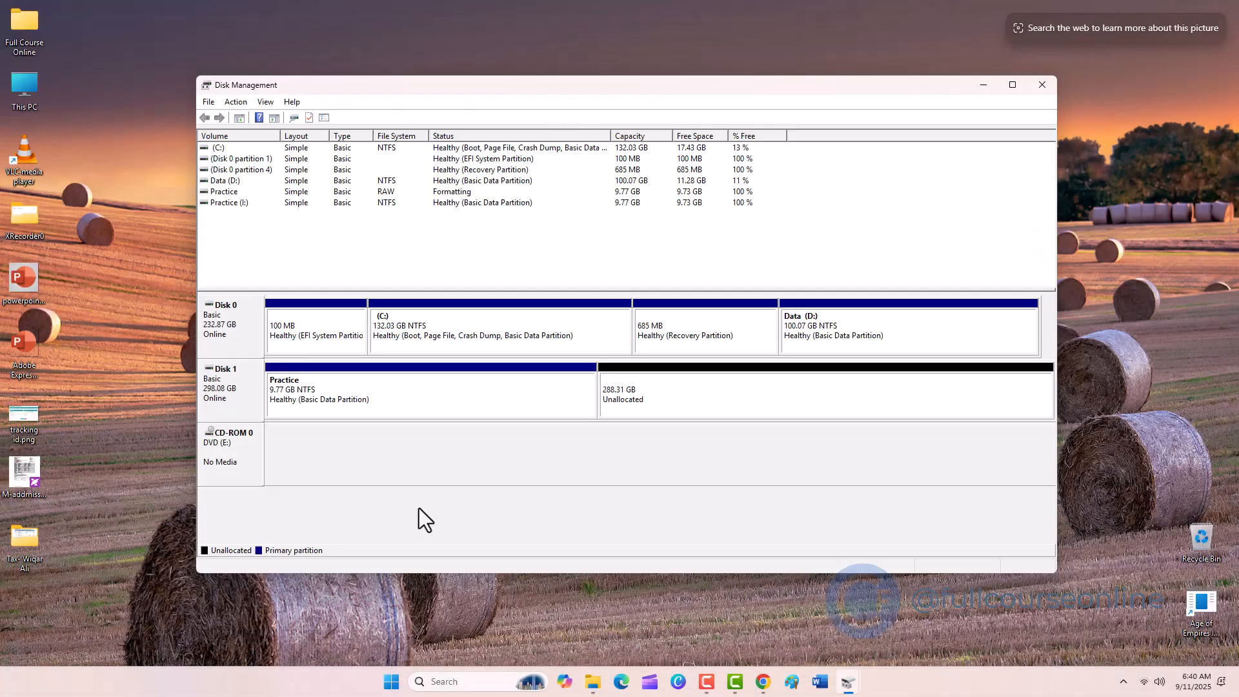
Quick-format the Practice volume on Disk 1 as NTFS with the default allocation unit size.
left_click(396, 408)
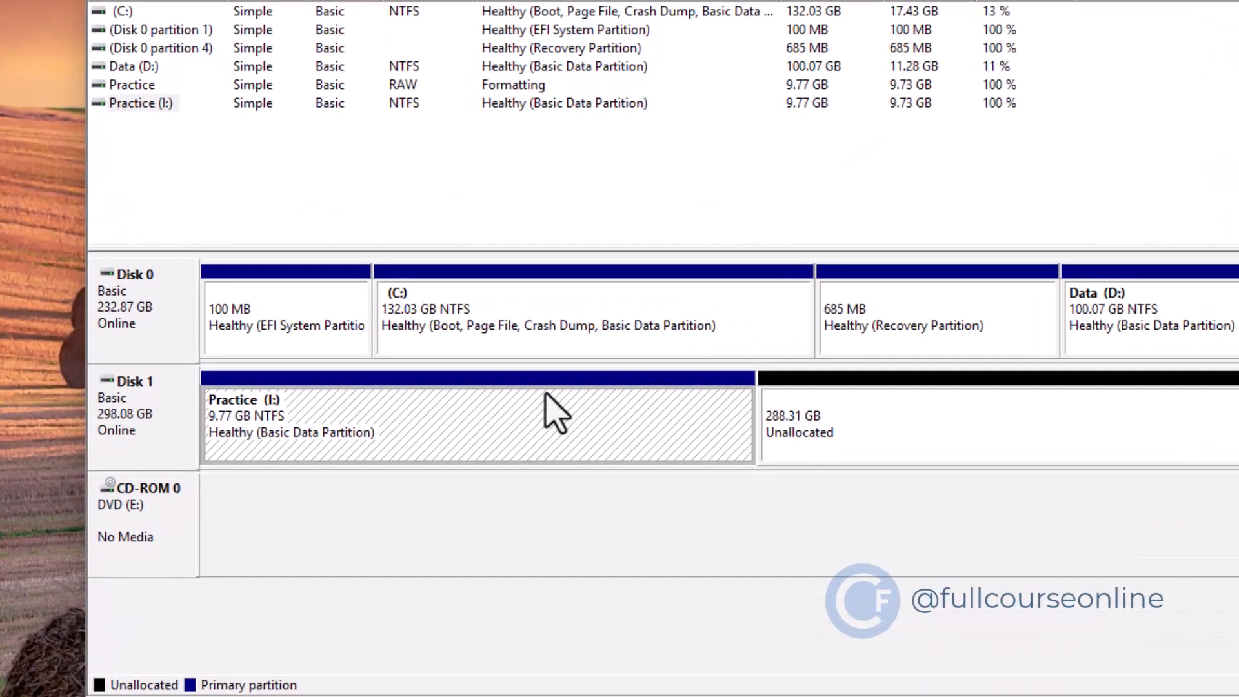
right_click(471, 376)
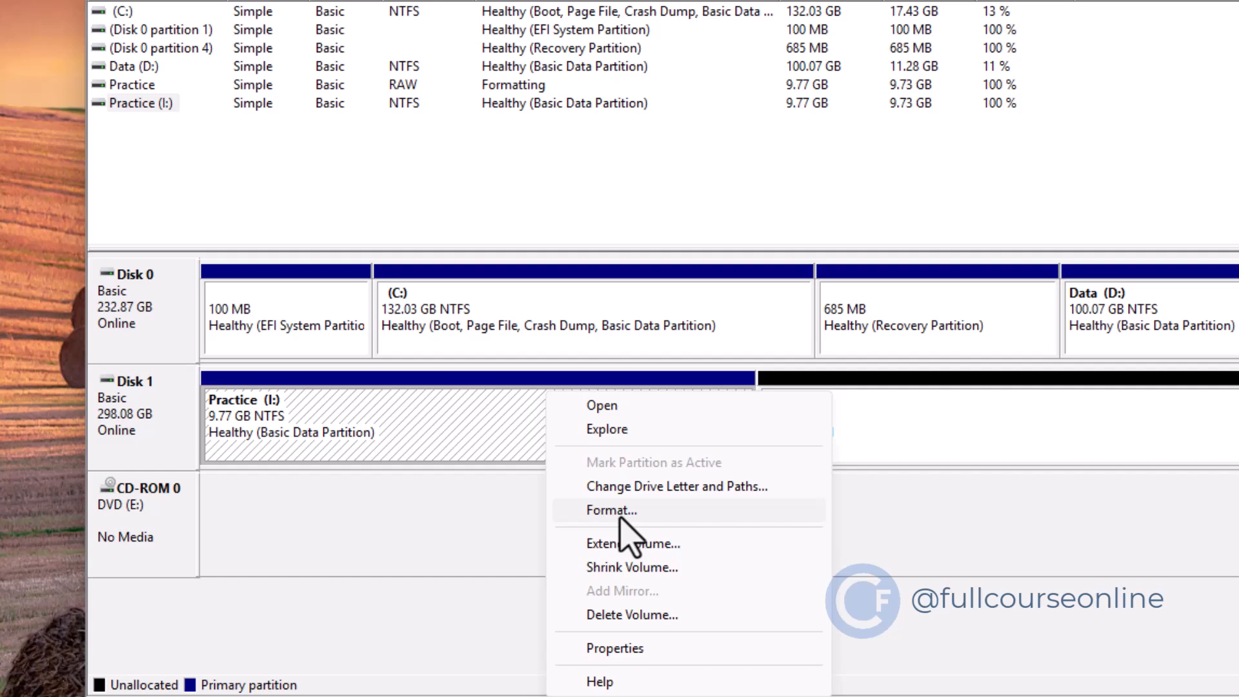
left_click(656, 515)
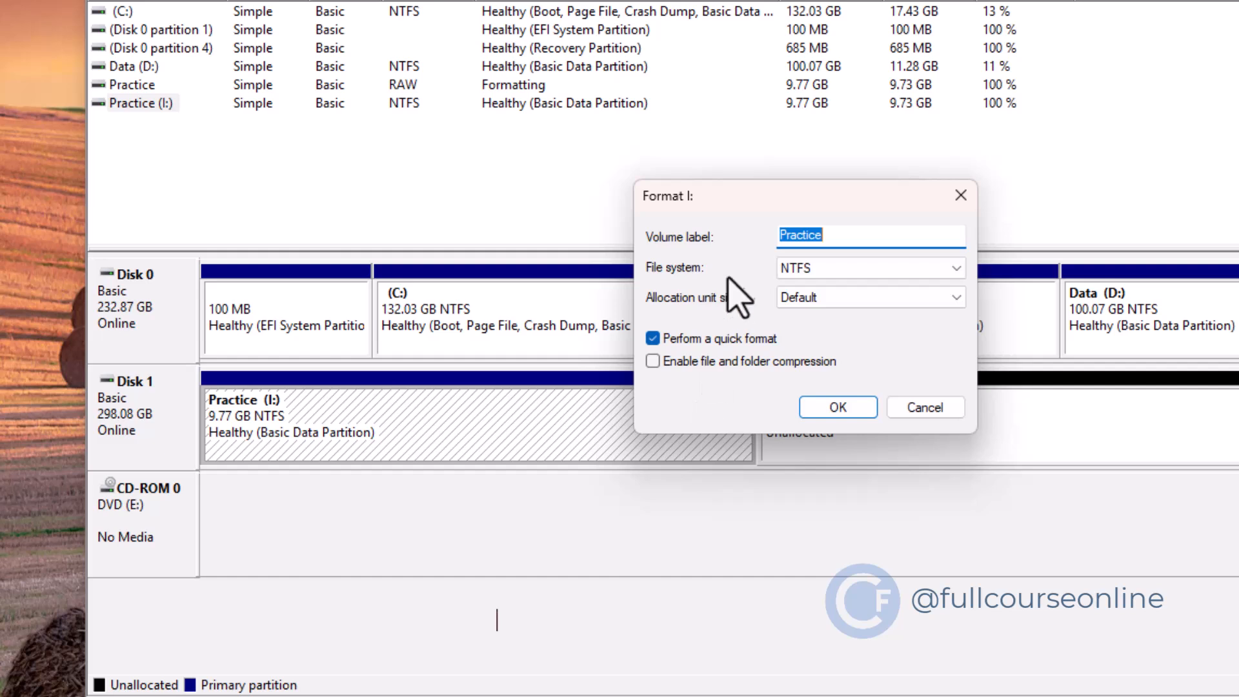
left_click(823, 269)
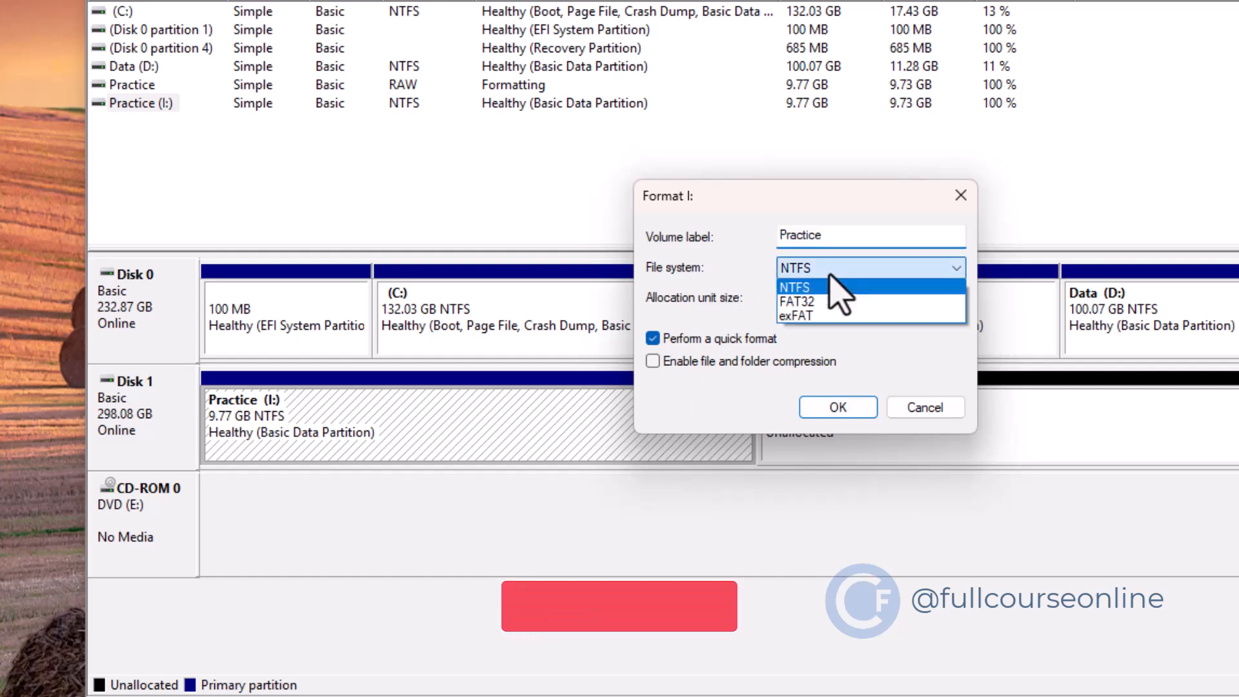
left_click(845, 356)
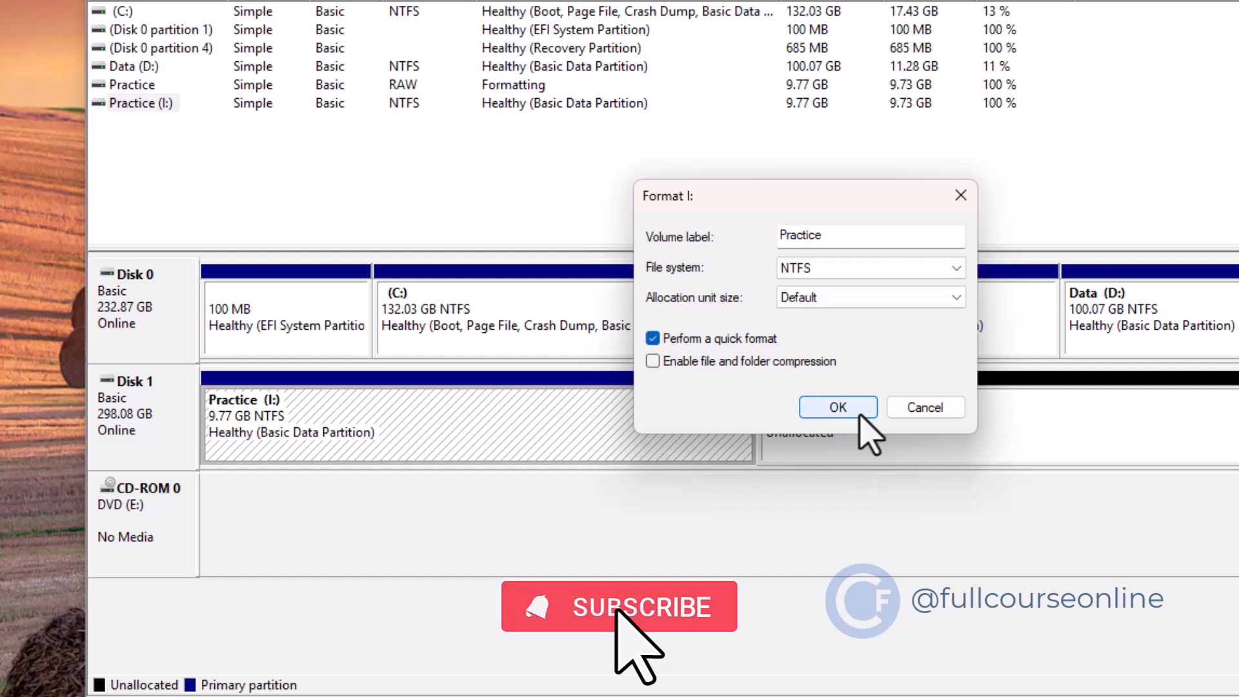
left_click(853, 409)
left_click(868, 412)
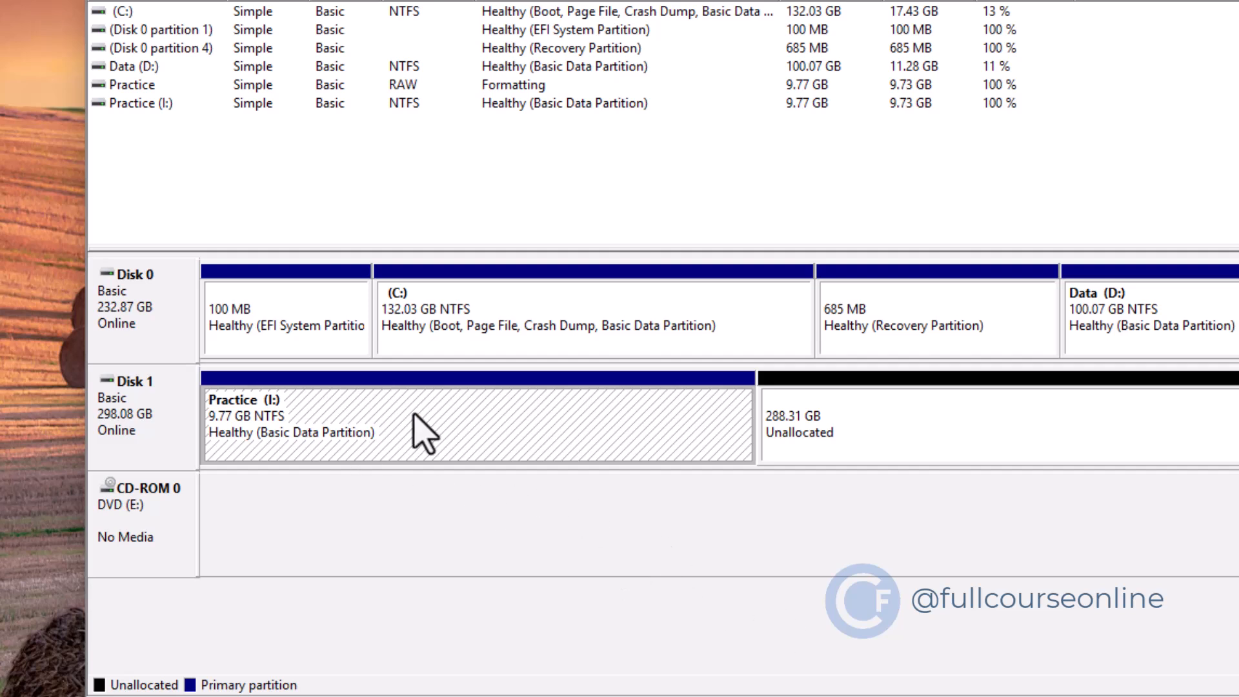
Change the drive letter of the Practice volume on Disk 1 to P.
right_click(419, 431)
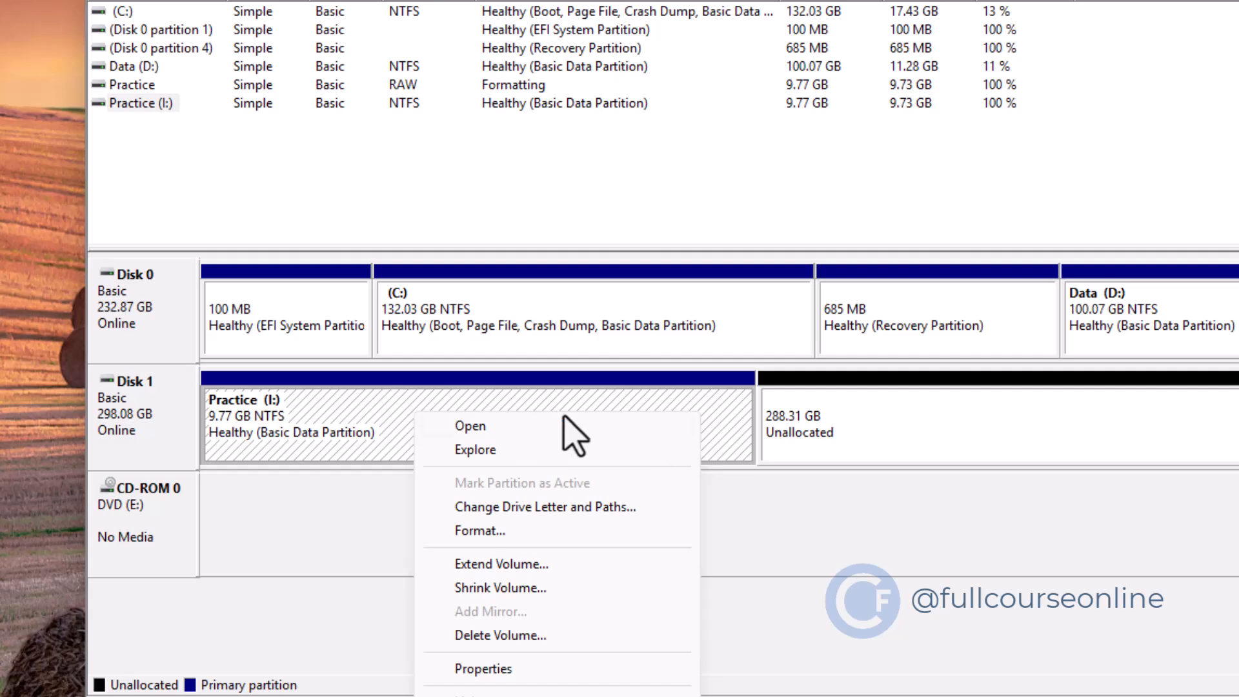
left_click(634, 511)
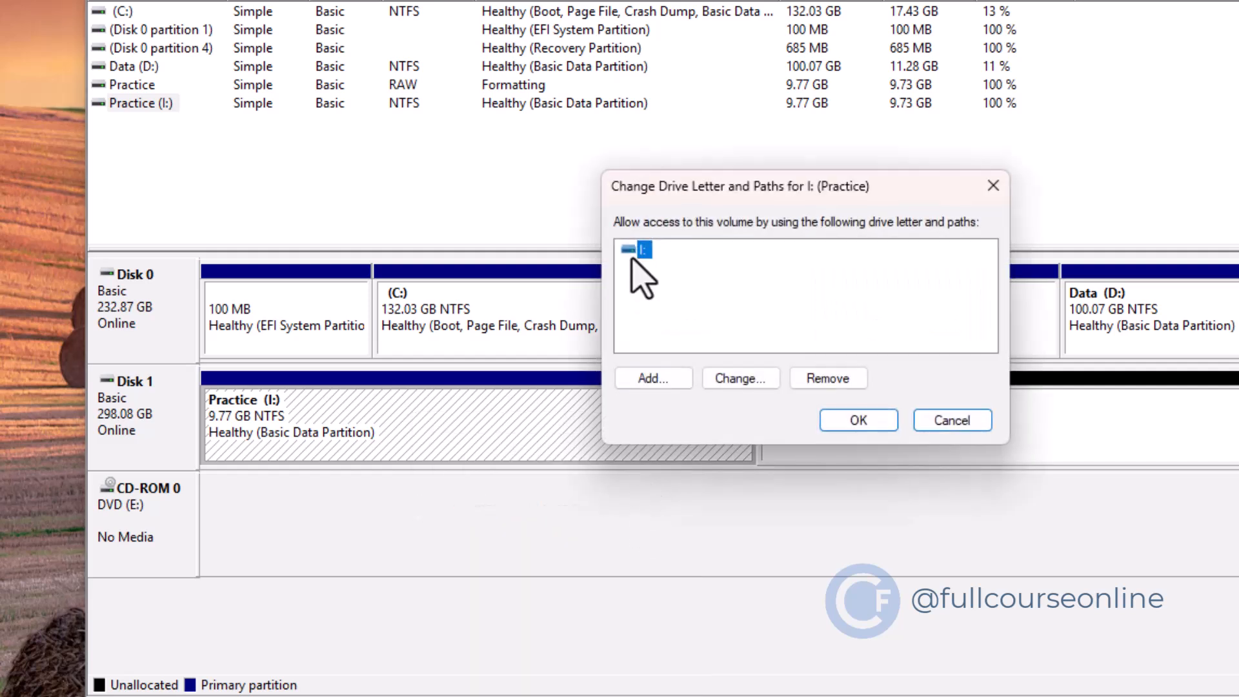
left_click(738, 379)
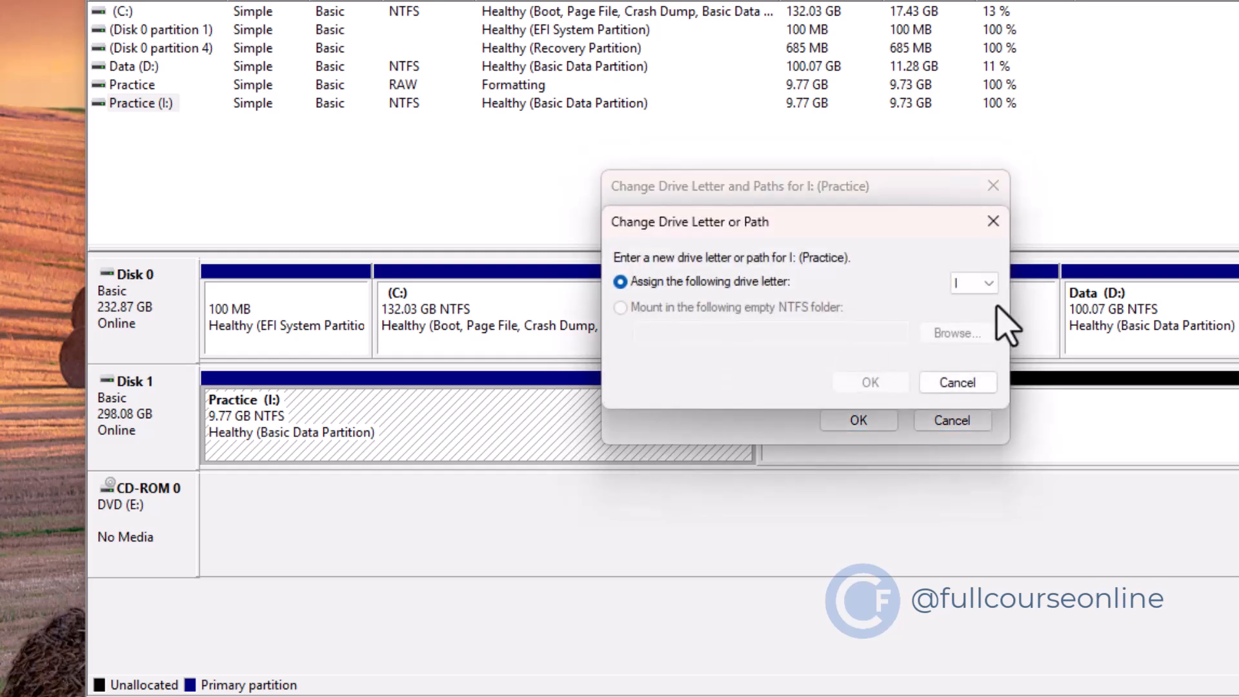
left_click(992, 287)
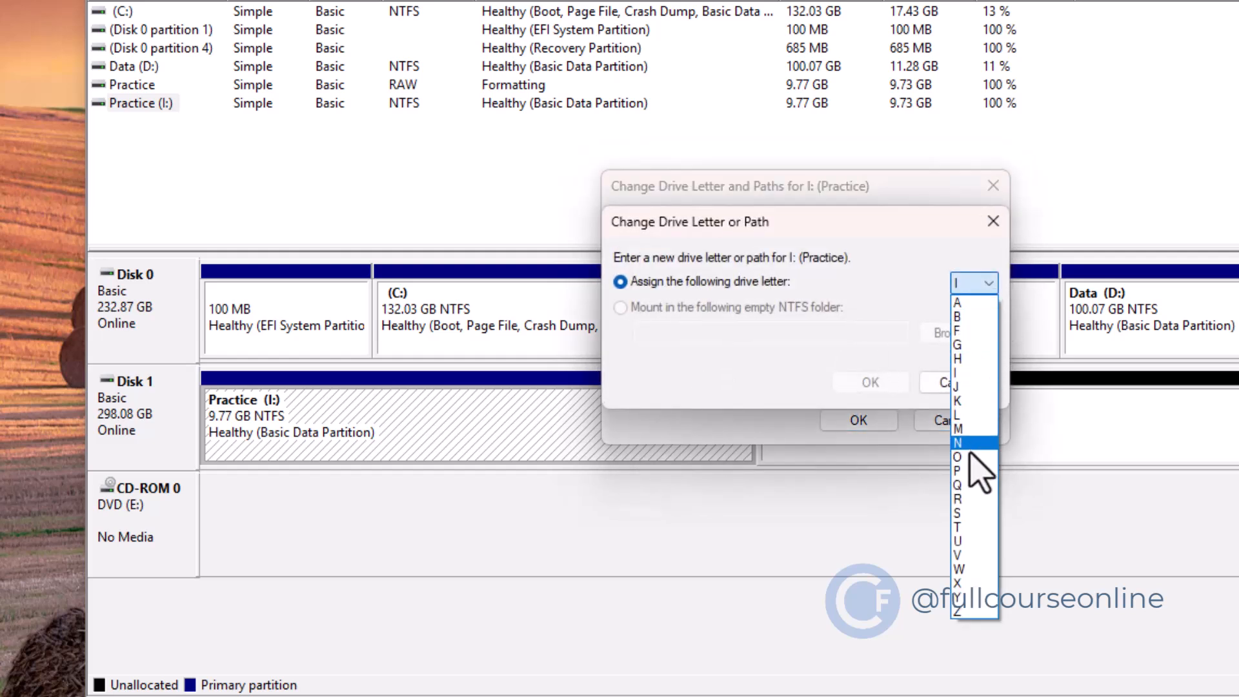
left_click(986, 475)
left_click(901, 387)
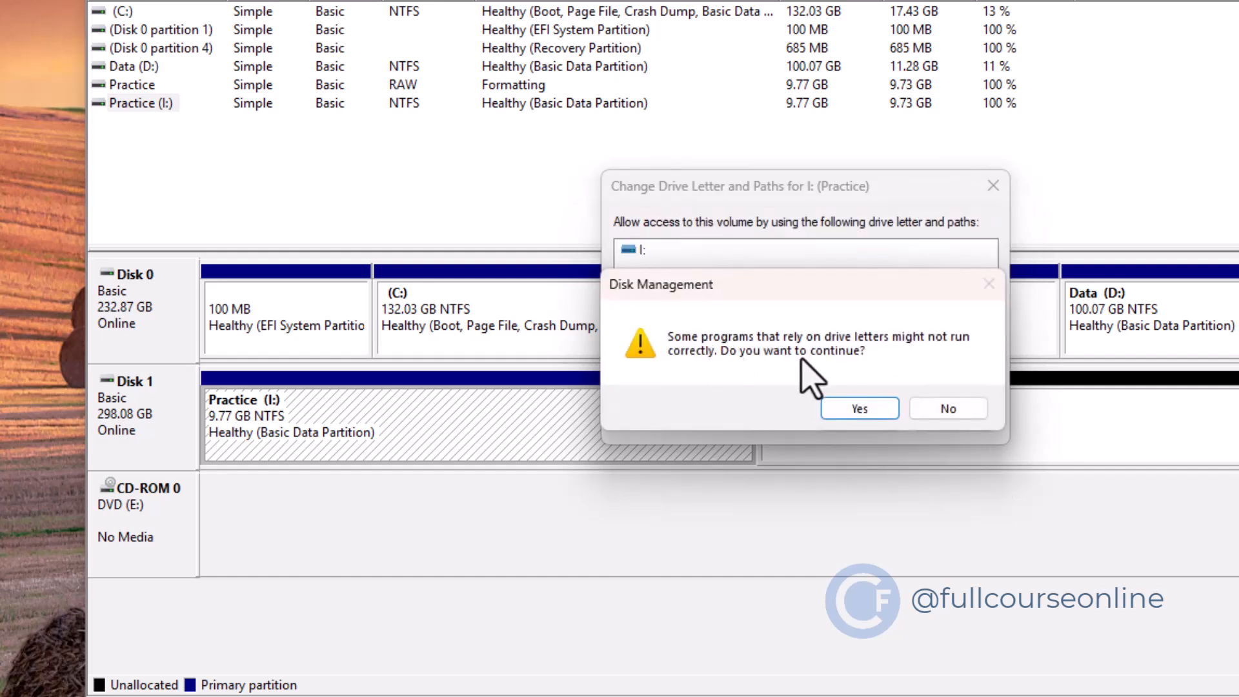
left_click(860, 408)
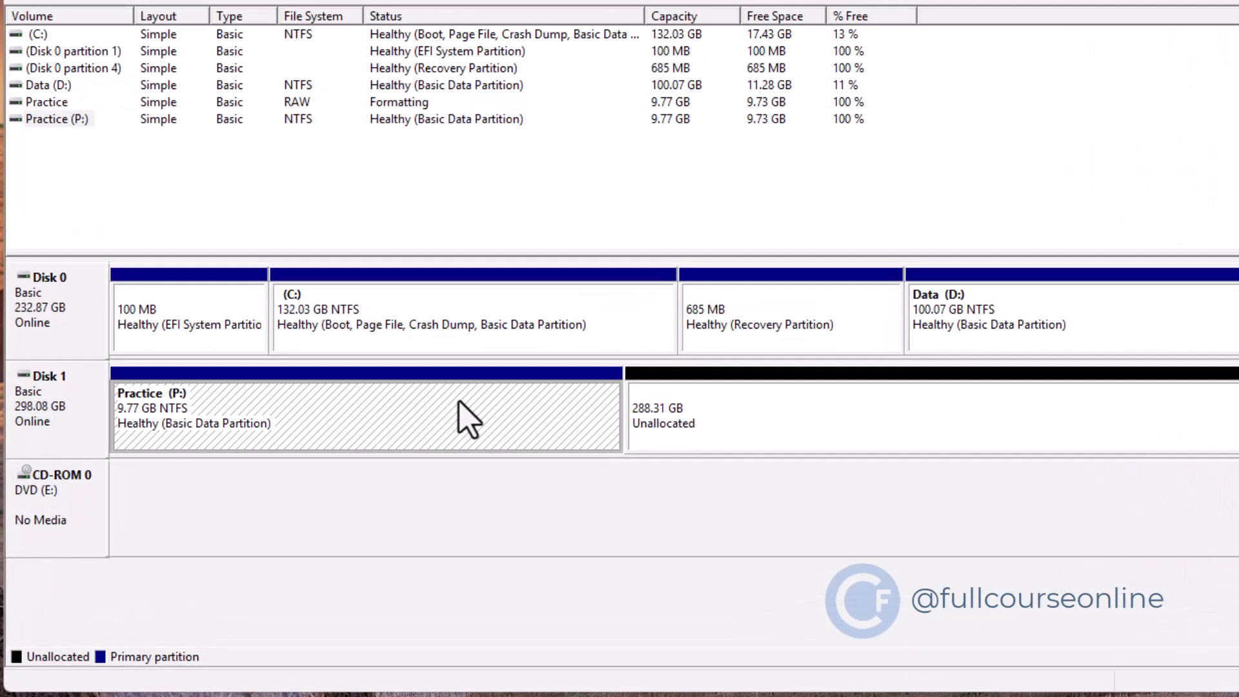
Shrink the Practice (P:) volume on Disk 1 by 3000 MB.
right_click(468, 418)
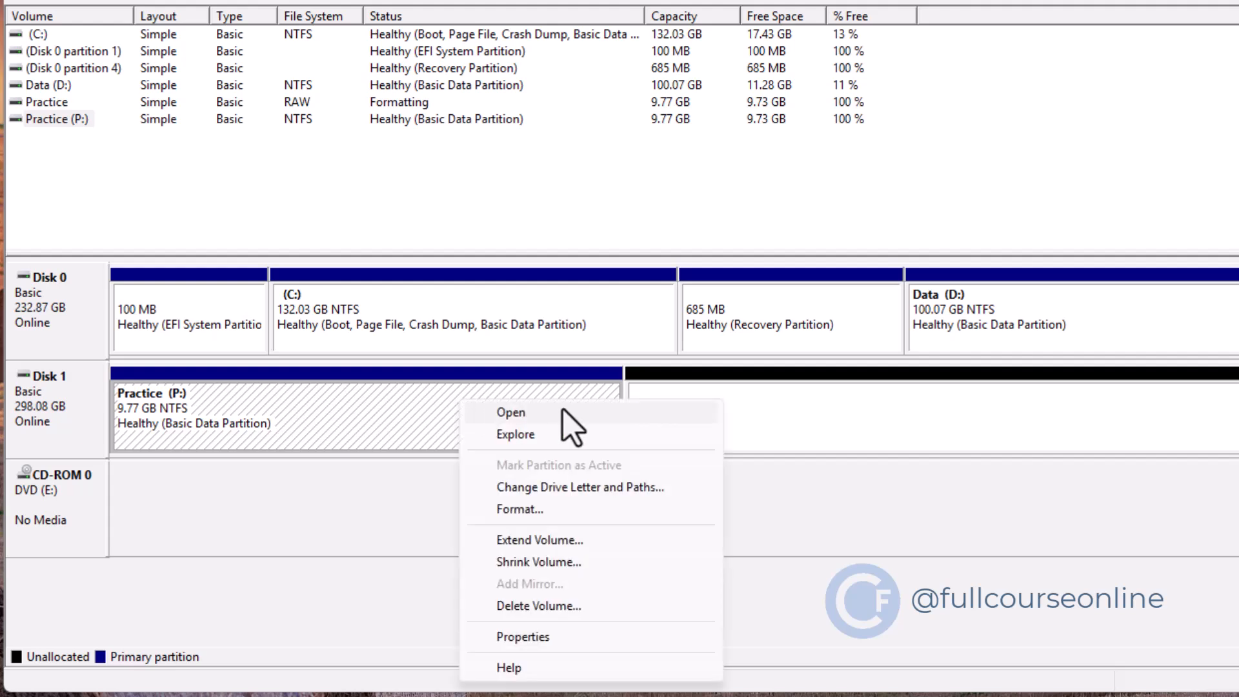
left_click(633, 563)
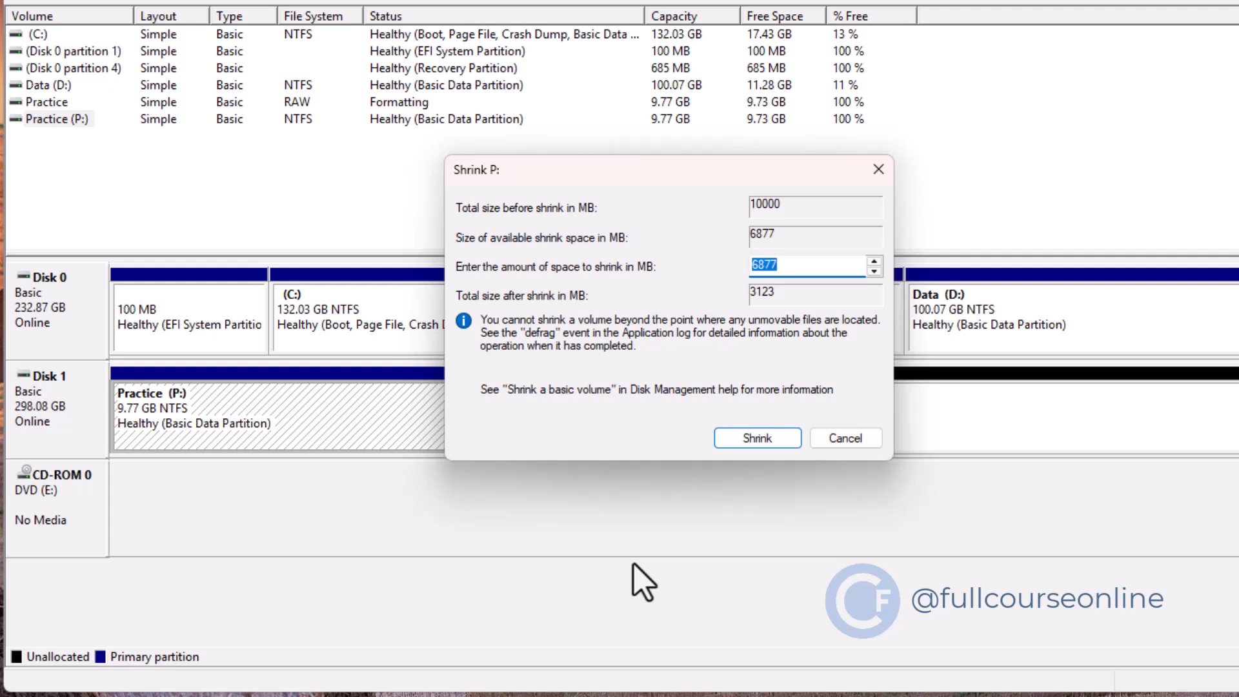
type("3000")
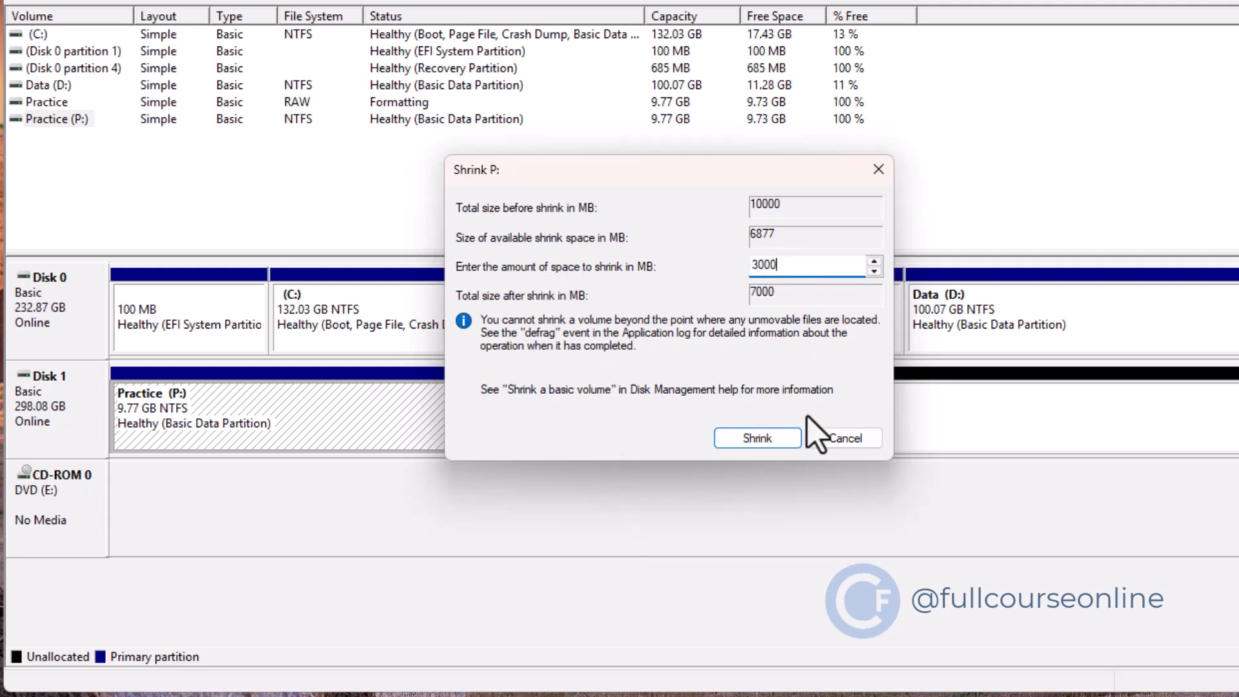
left_click(783, 441)
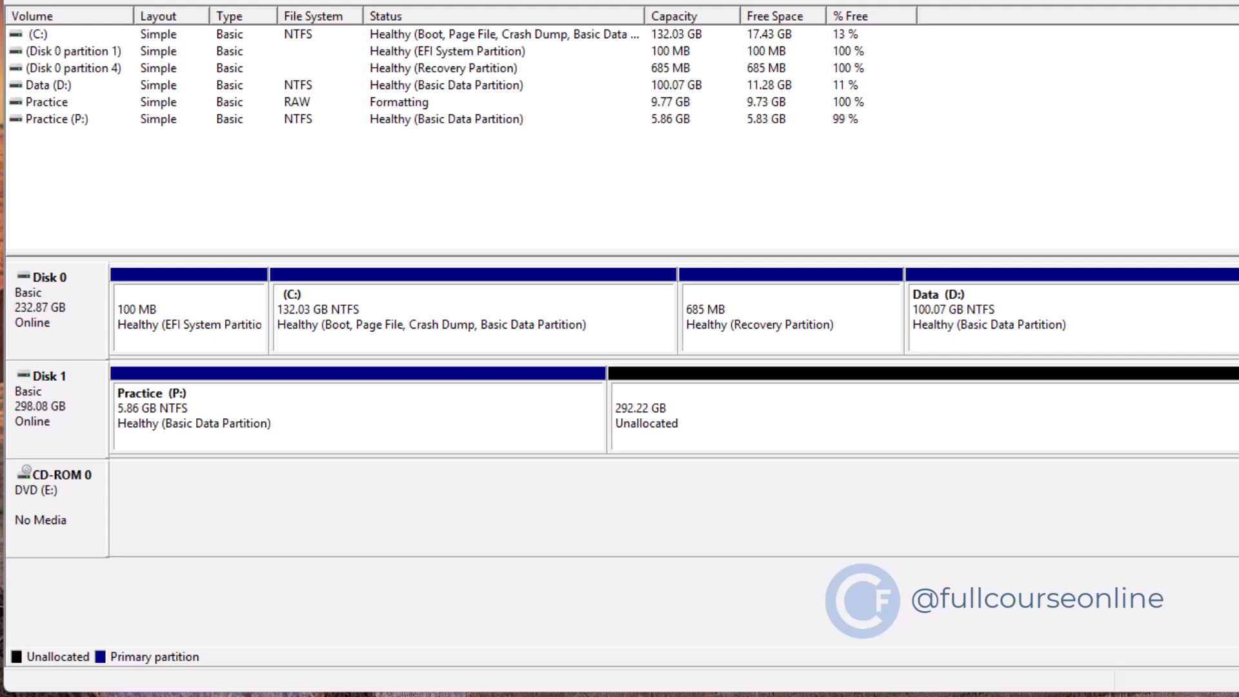
Extend the Practice (P:) volume by 10000 MB using the unallocated space of Disk 1.
right_click(547, 446)
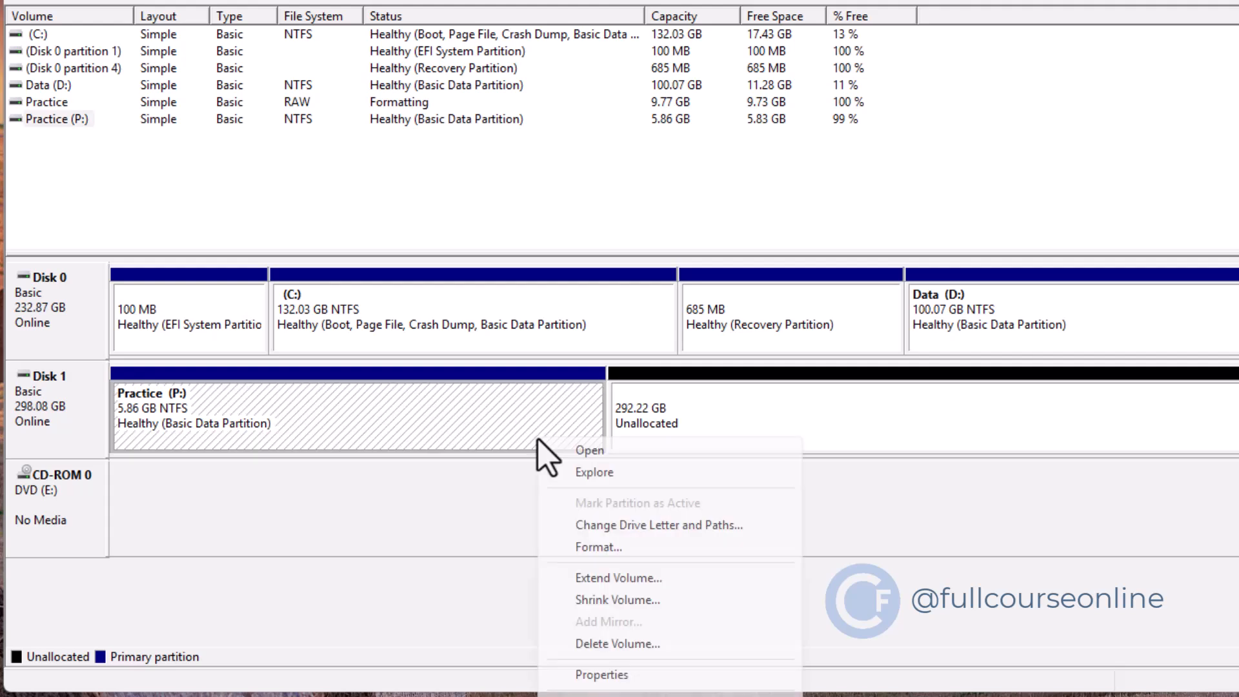
left_click(670, 578)
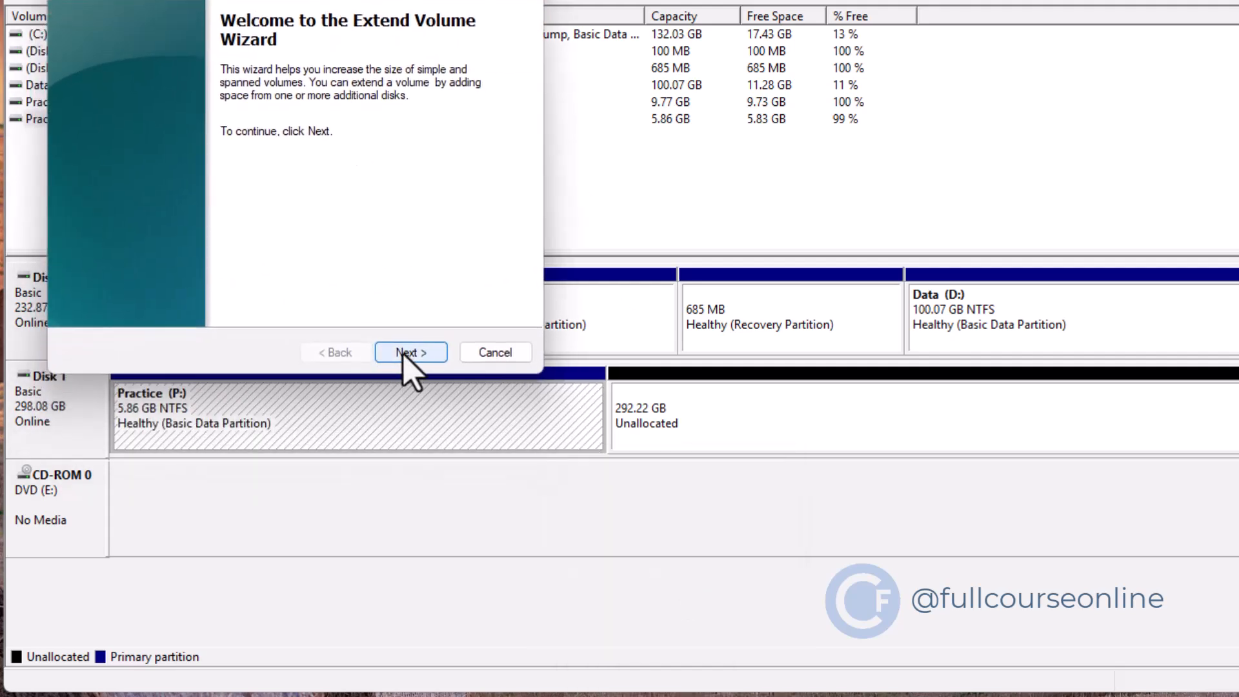
left_click(409, 353)
left_click(412, 293)
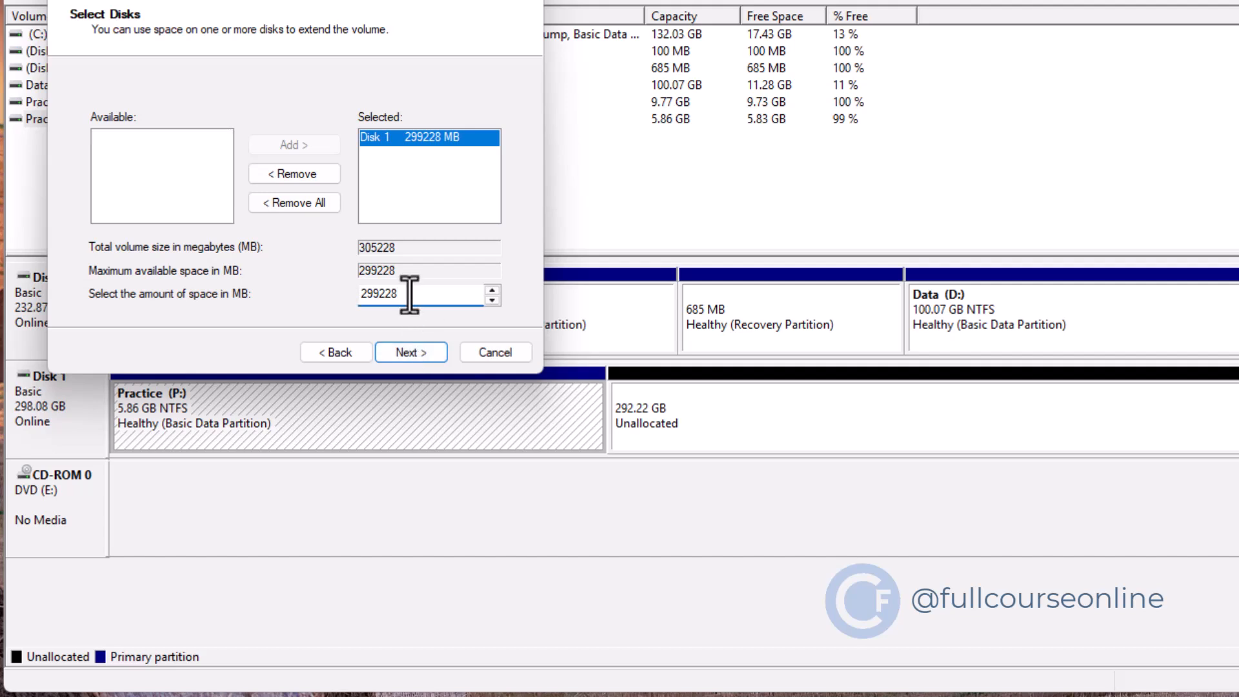
left_click_drag(409, 296, 345, 296)
type("1000")
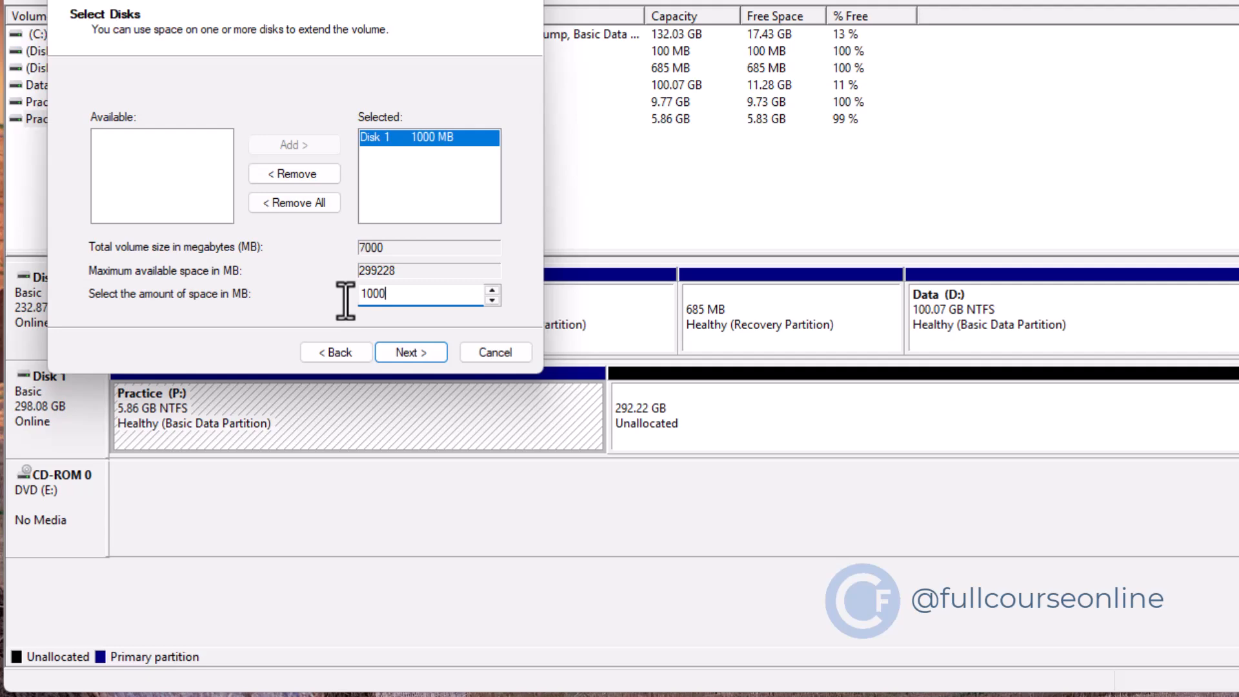
type("0")
left_click(397, 354)
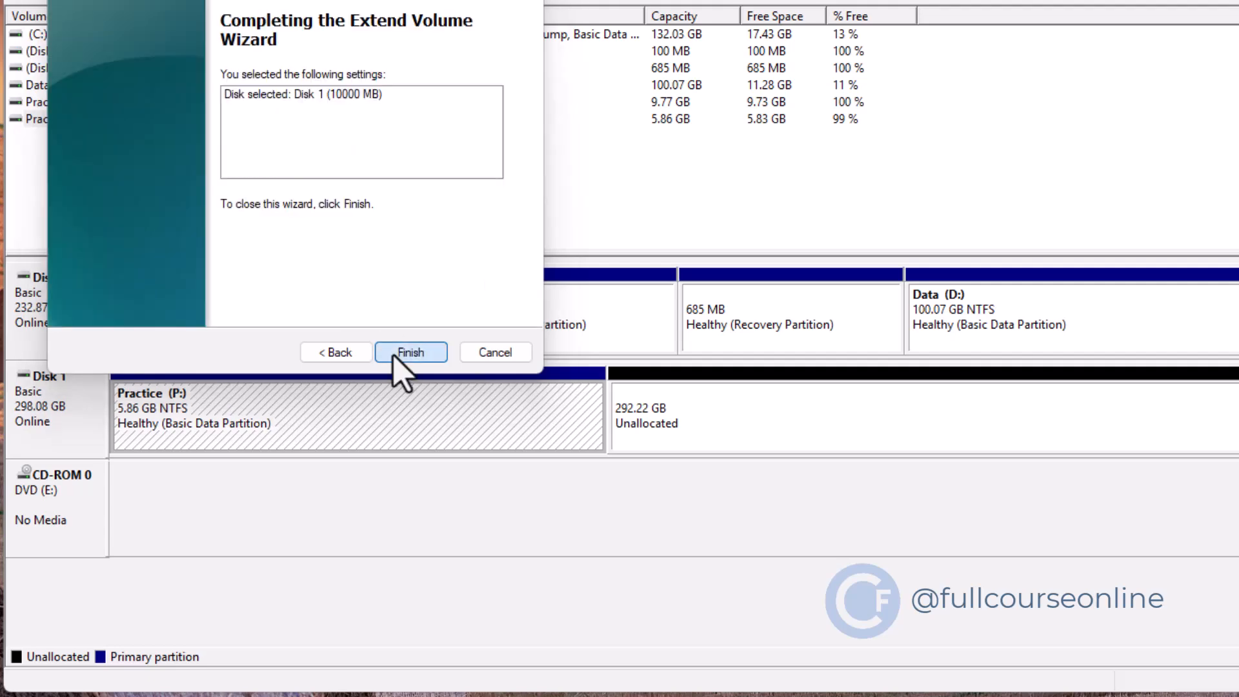
left_click(397, 353)
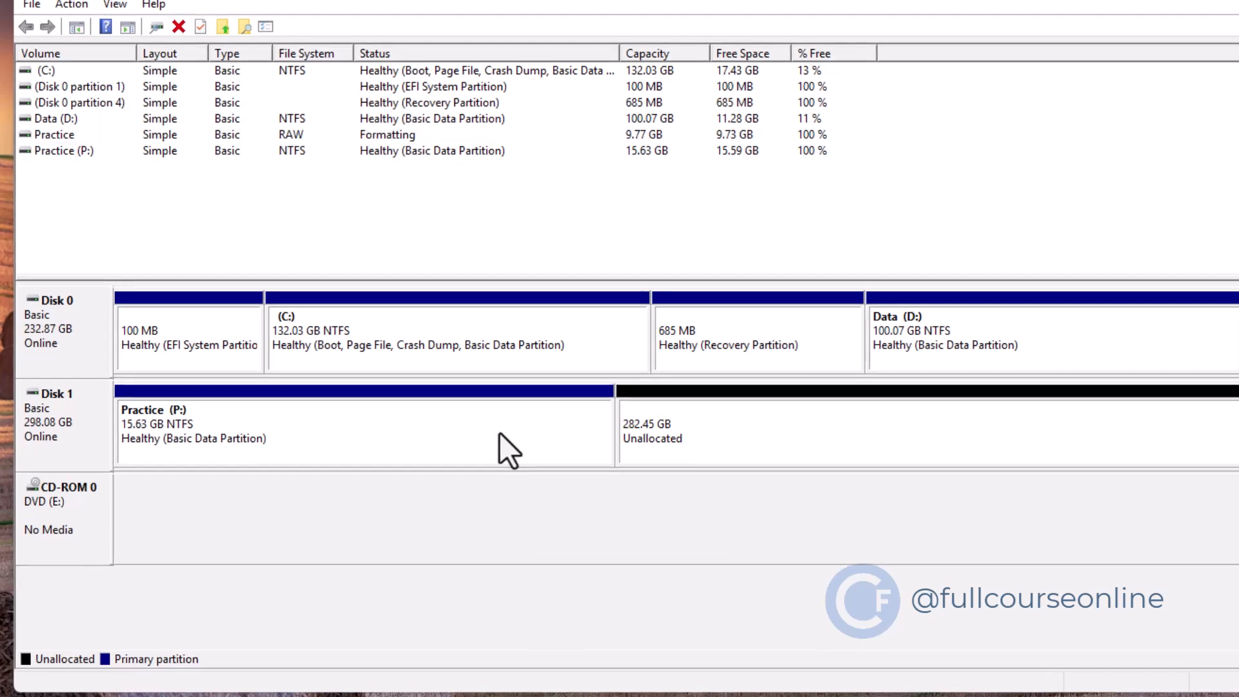
Delete the Practice (P:) volume from Disk 1, accepting the loss of its data.
right_click(499, 433)
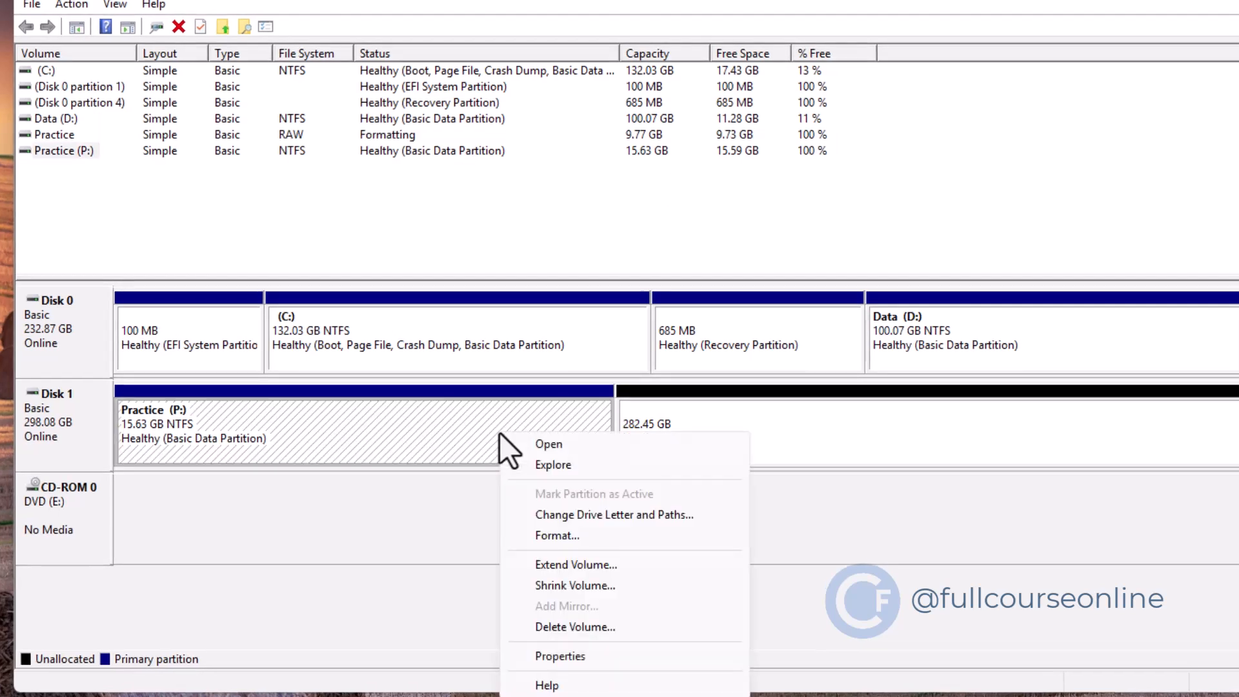
left_click(587, 629)
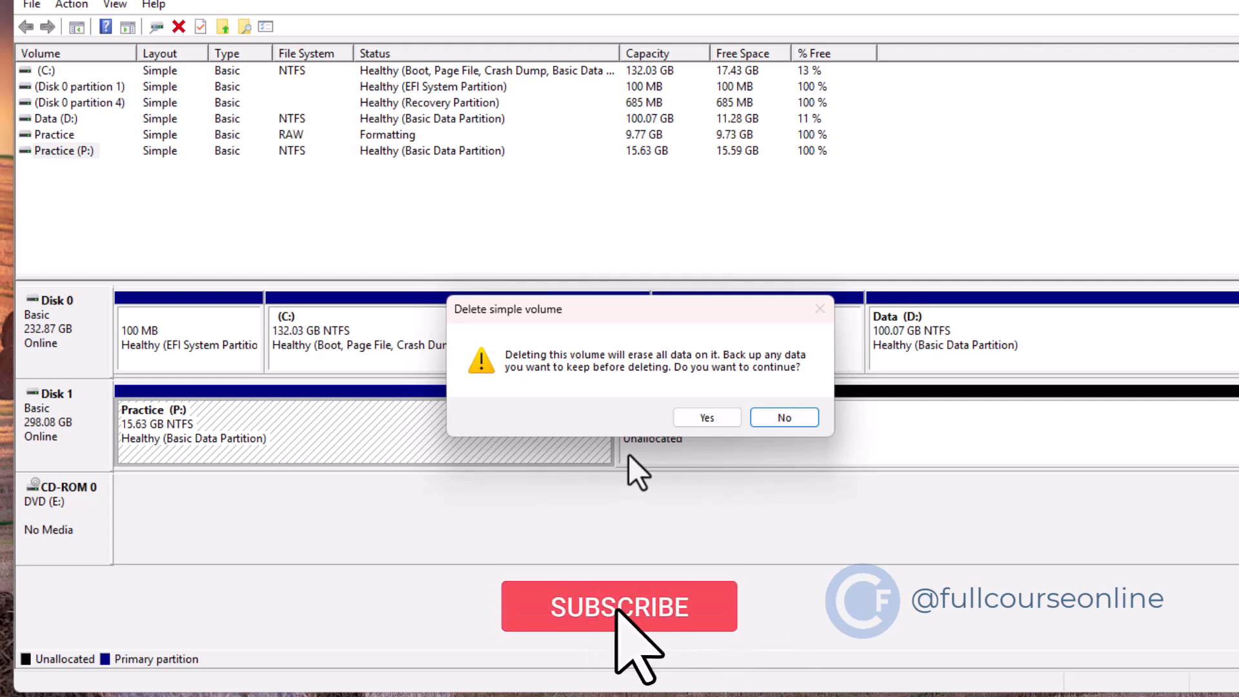
left_click(707, 417)
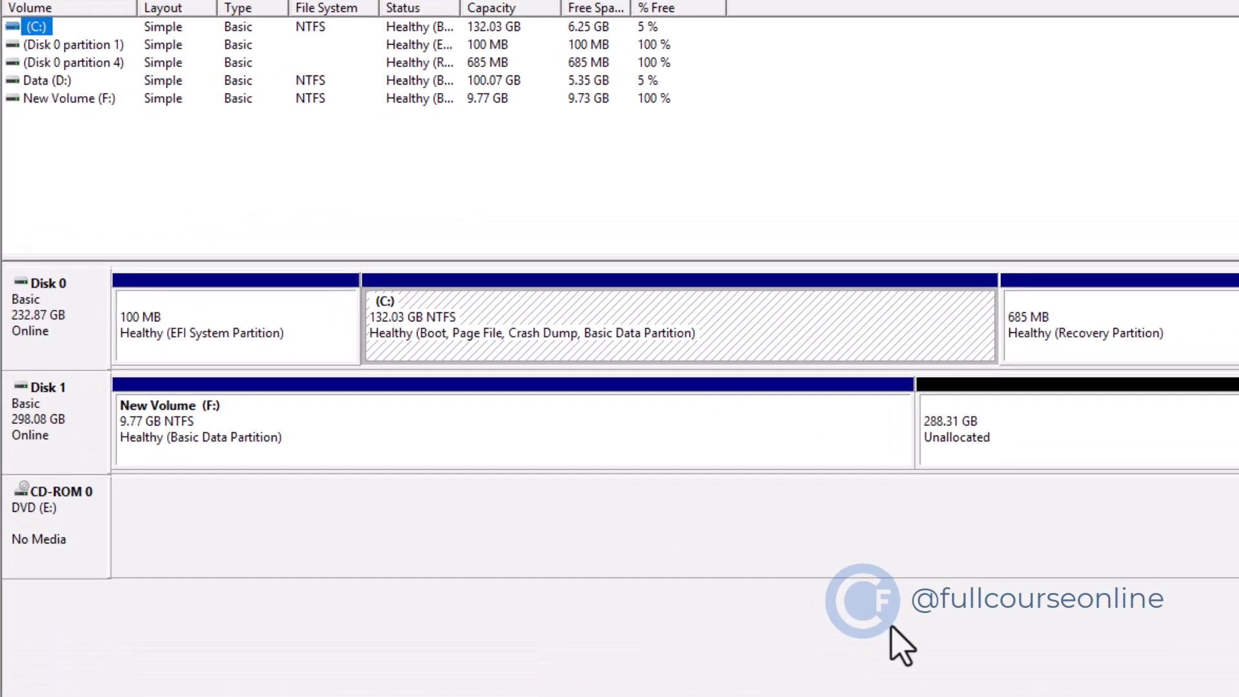
Delete the New Volume (F:) partition so that Disk 1 is entirely unallocated.
right_click(54, 404)
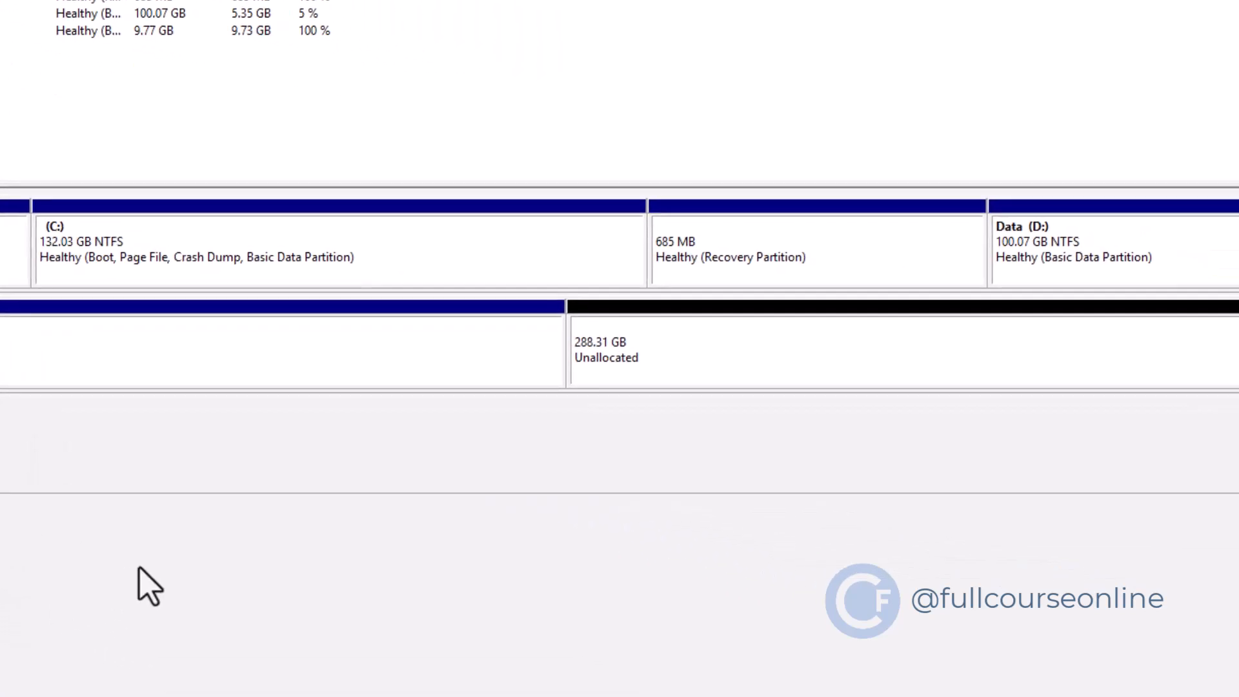
right_click(200, 335)
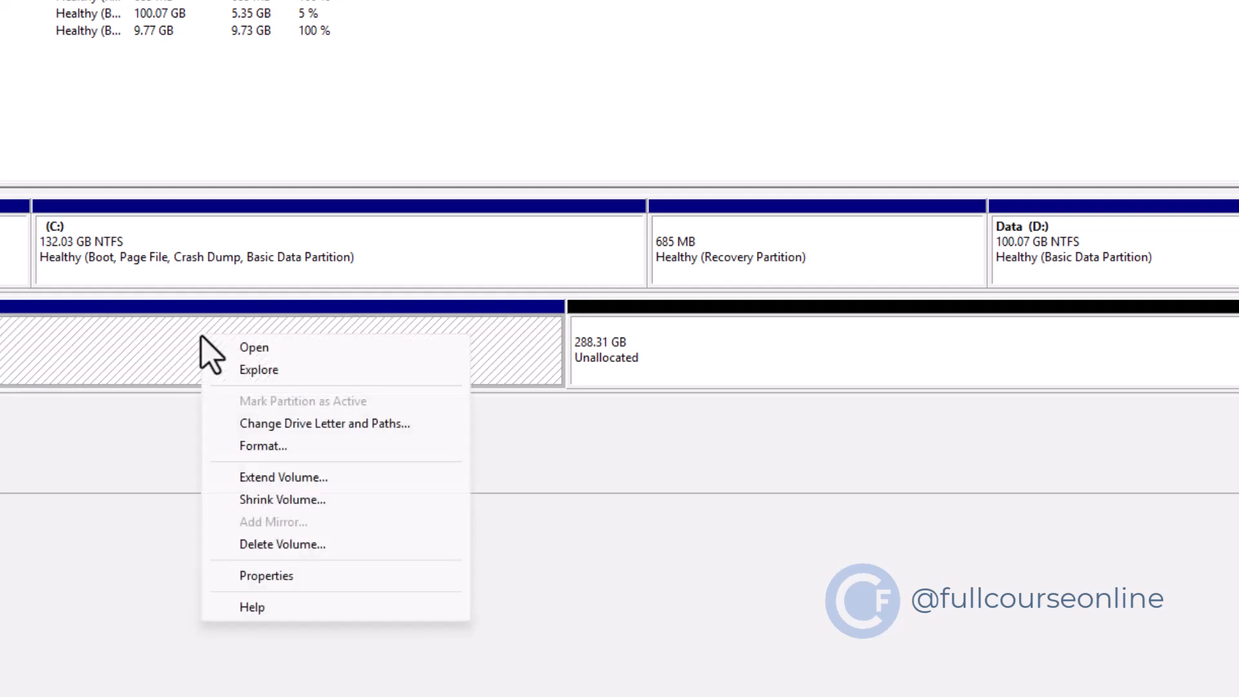
left_click(303, 546)
left_click(729, 460)
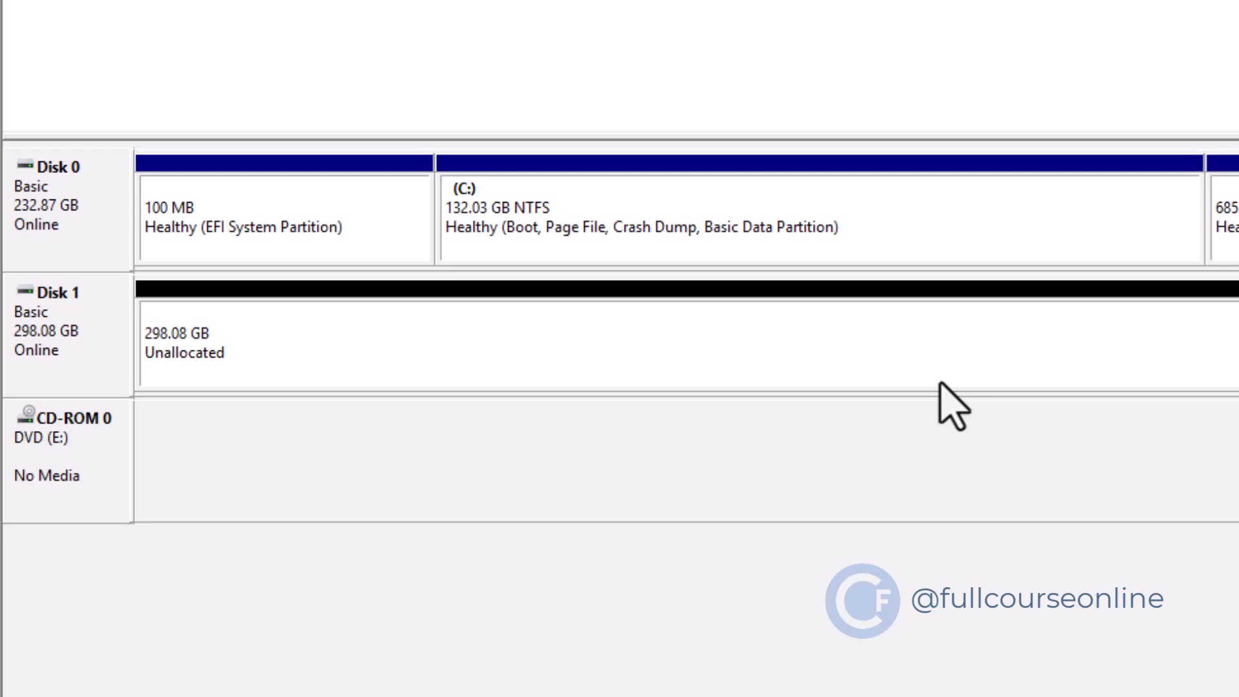
Convert the unallocated Disk 1 to an MBR disk and back to a GPT disk.
right_click(73, 329)
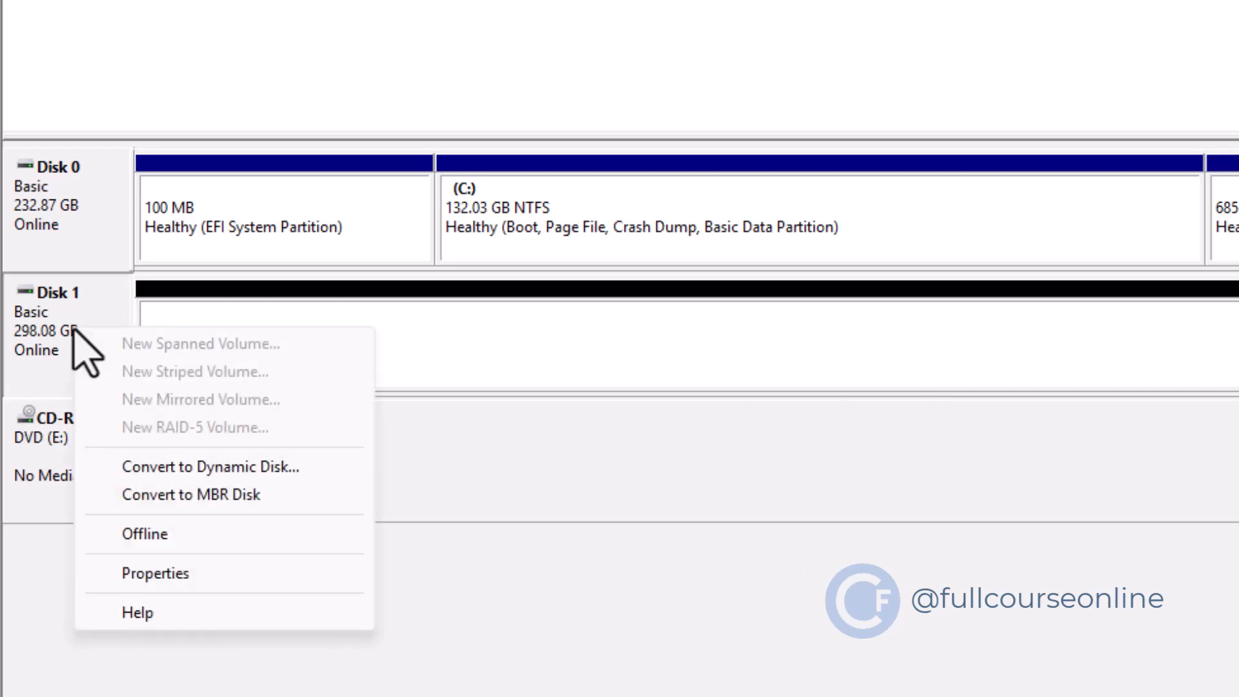
left_click(276, 497)
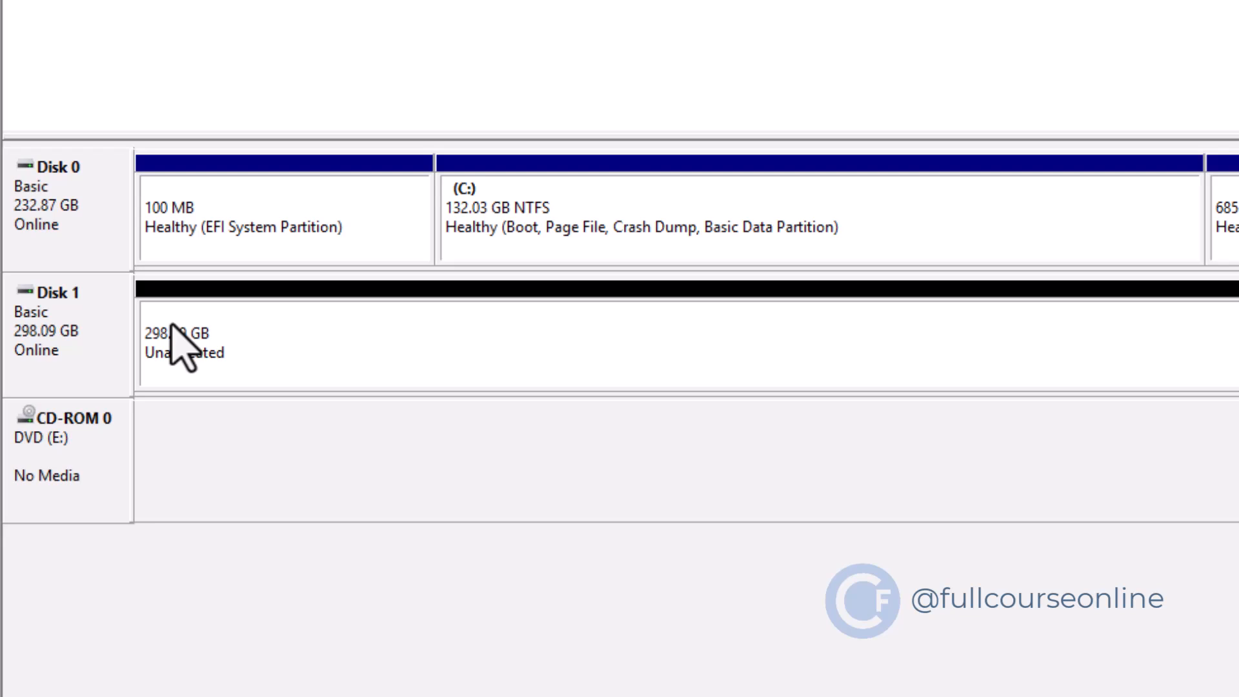
right_click(73, 321)
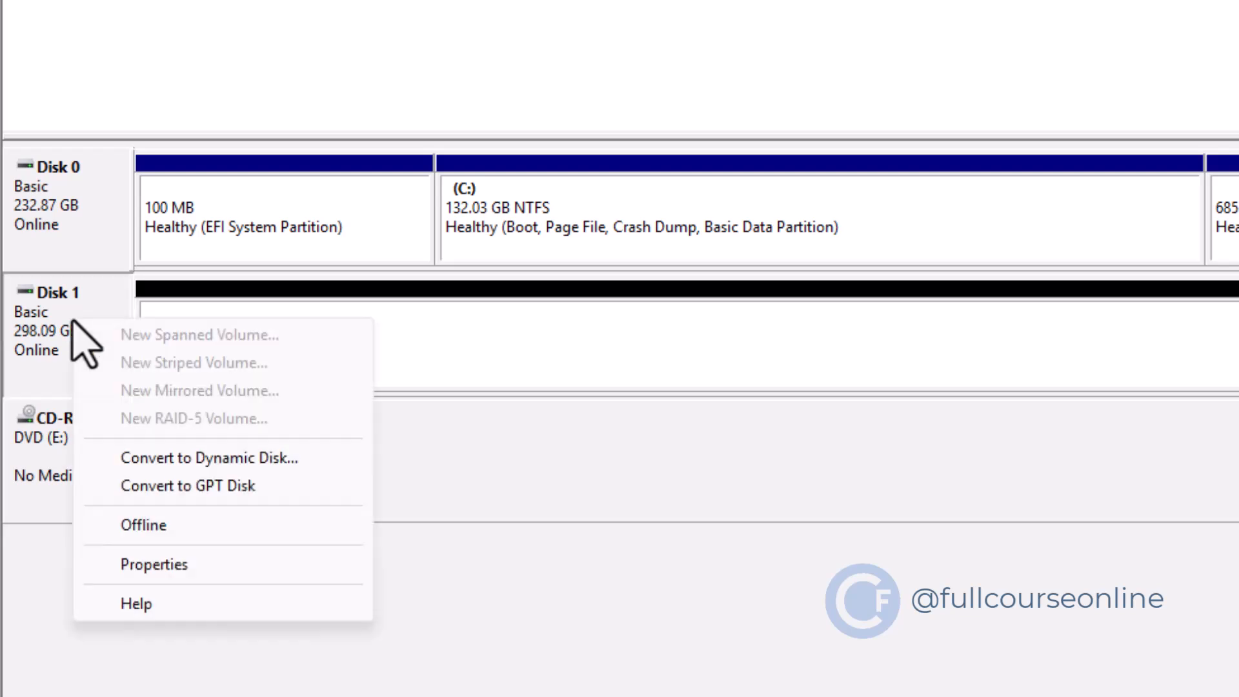
left_click(145, 487)
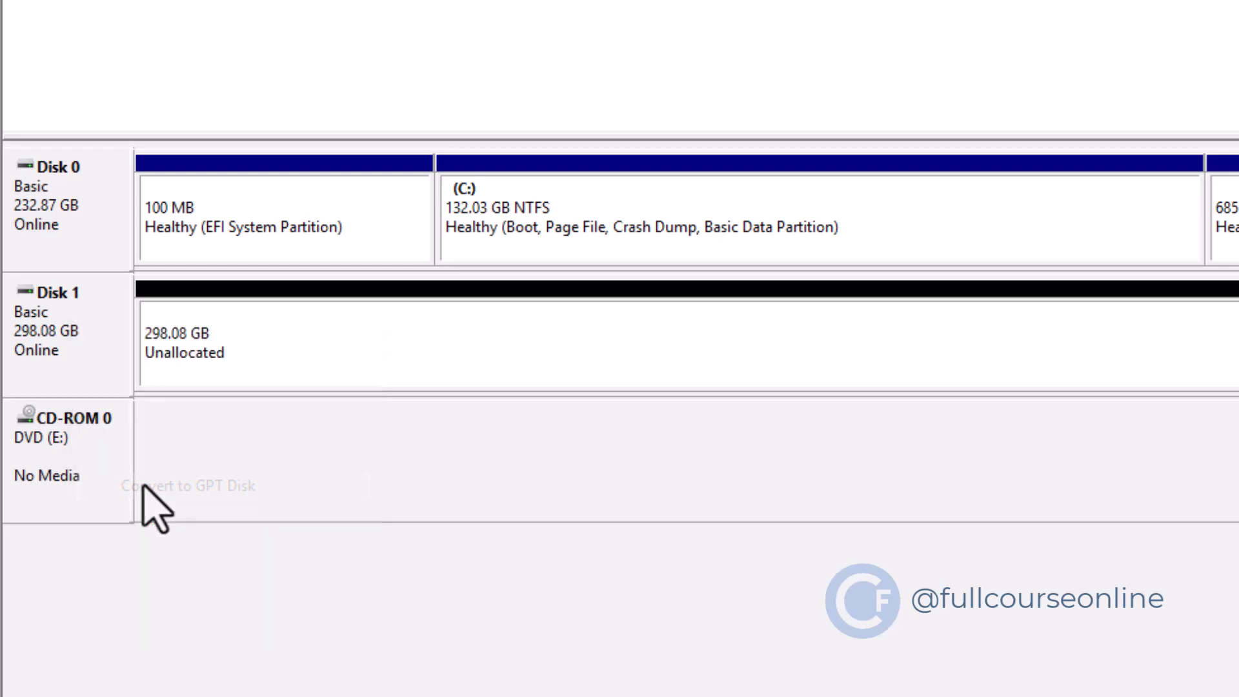